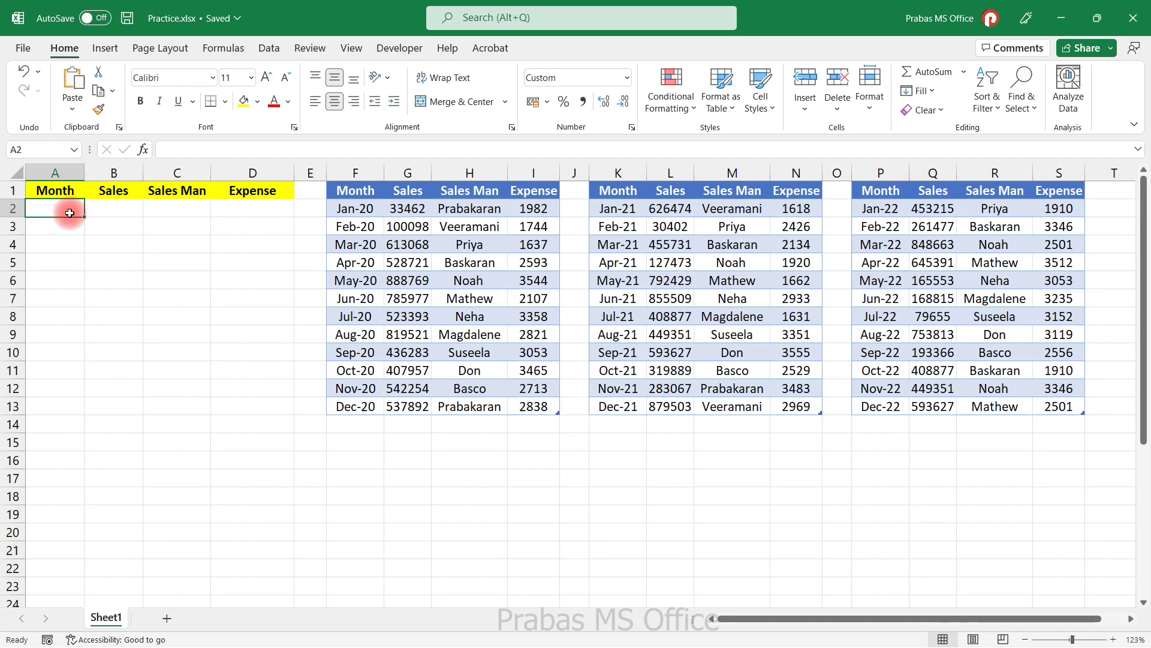
- Stack the 2020, 2021 and 2022 tables into one list from cell A2 with =VSTACK(Table1,Table2,Table3)
{"action": "type", "text": "="}
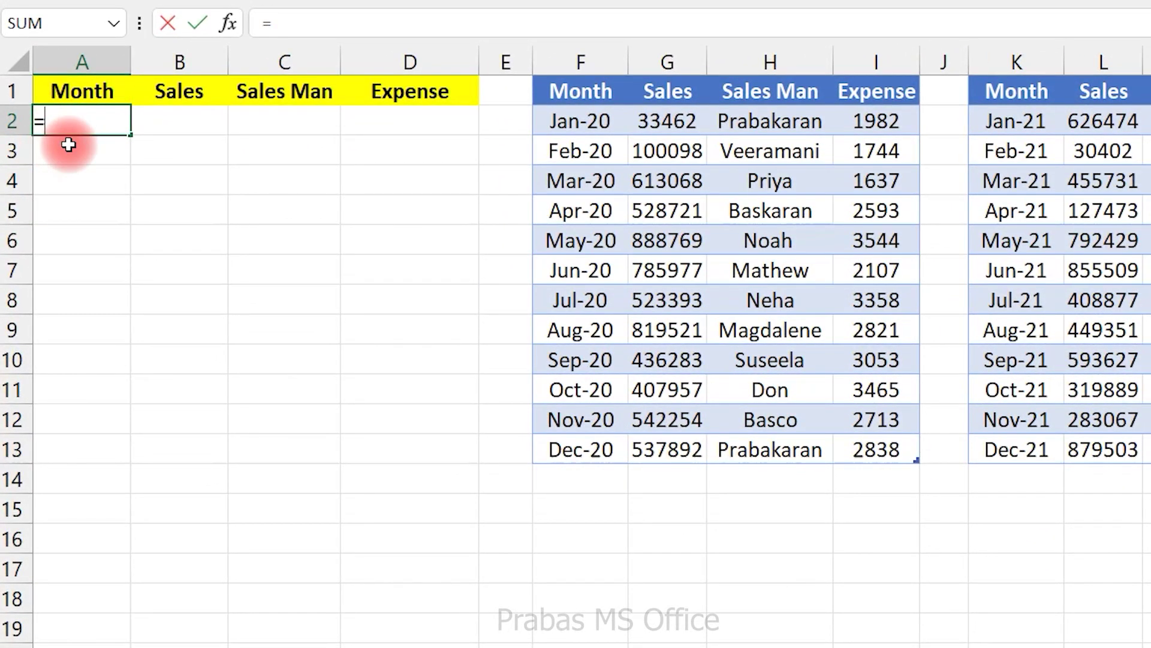
{"action": "type", "text": "vsta"}
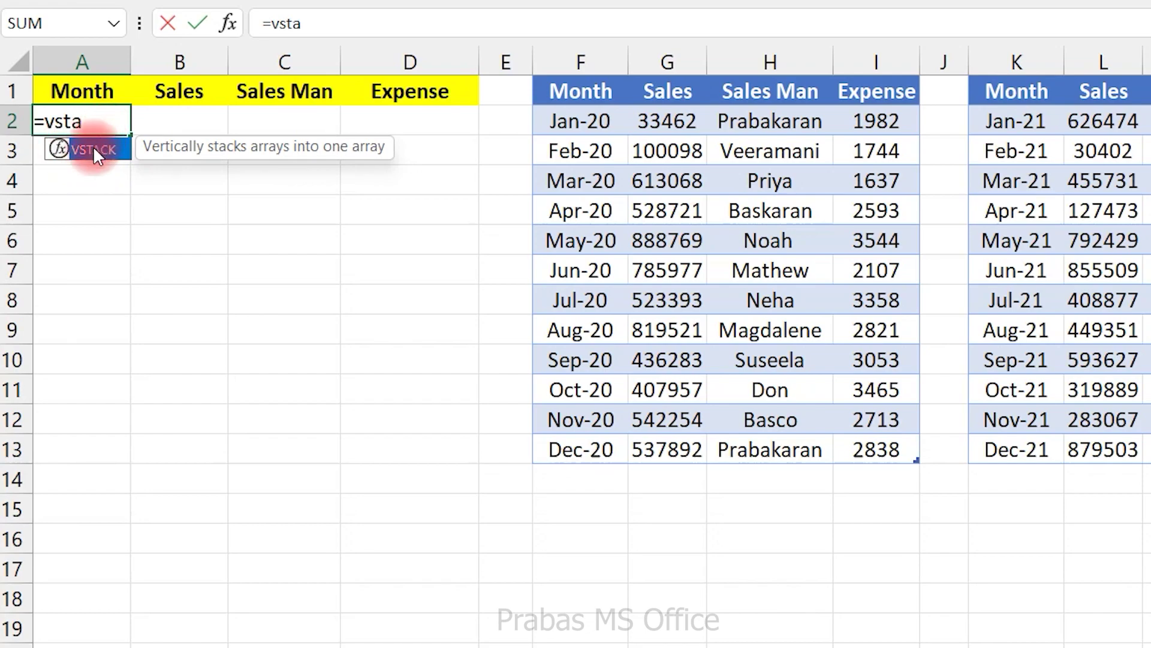
{"action": "double_click", "coordinate": [93, 148]}
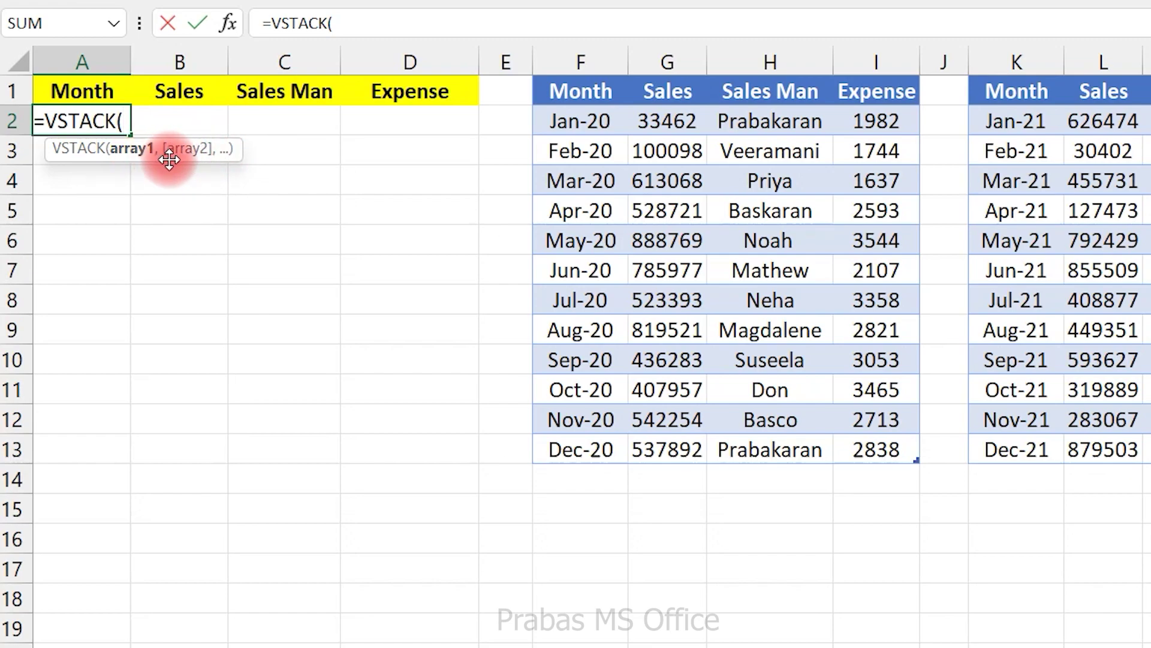
{"action": "left_click_drag", "start_coordinate": [589, 117], "coordinate": [843, 447]}
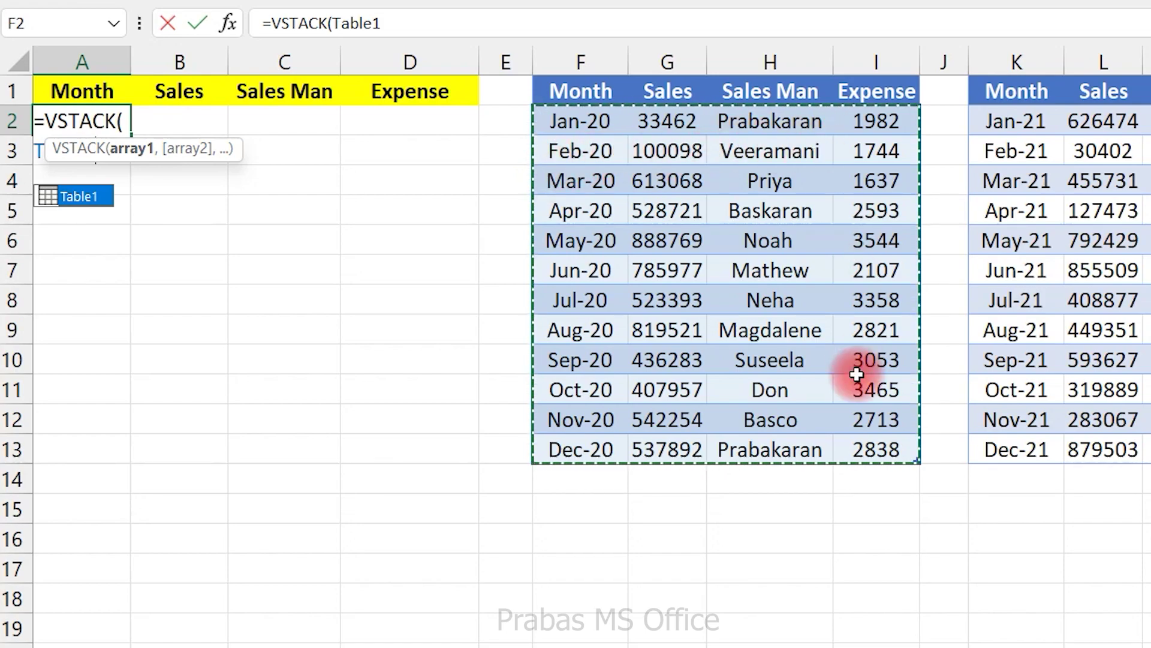
{"action": "left_click", "coordinate": [434, 30]}
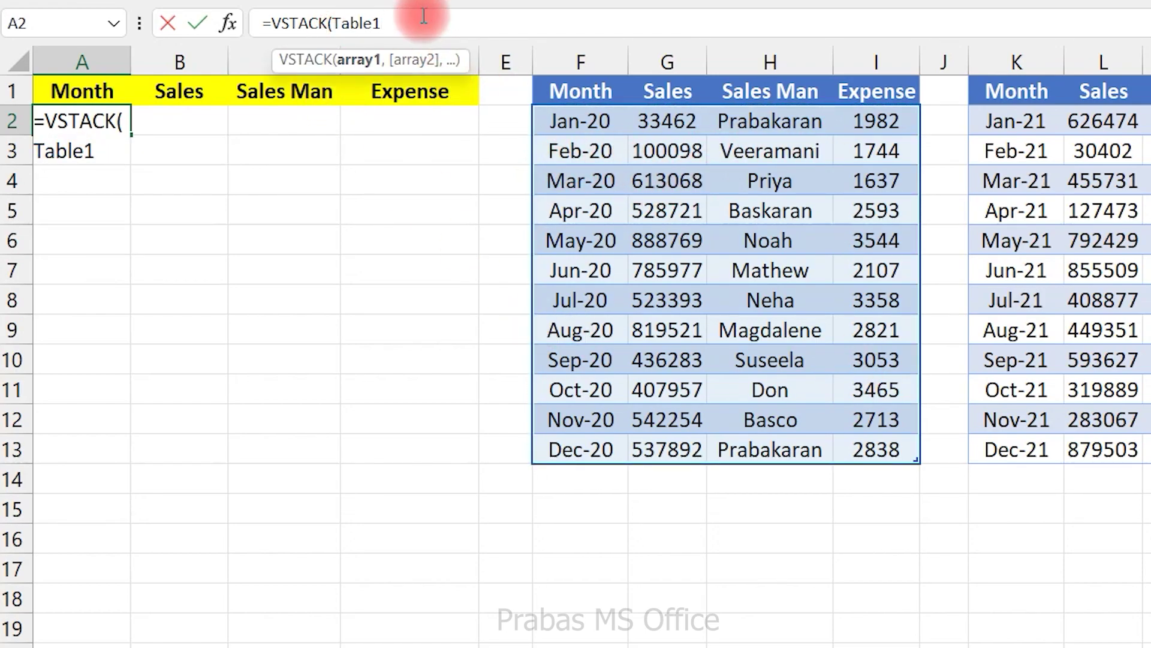
{"action": "type", "text": ","}
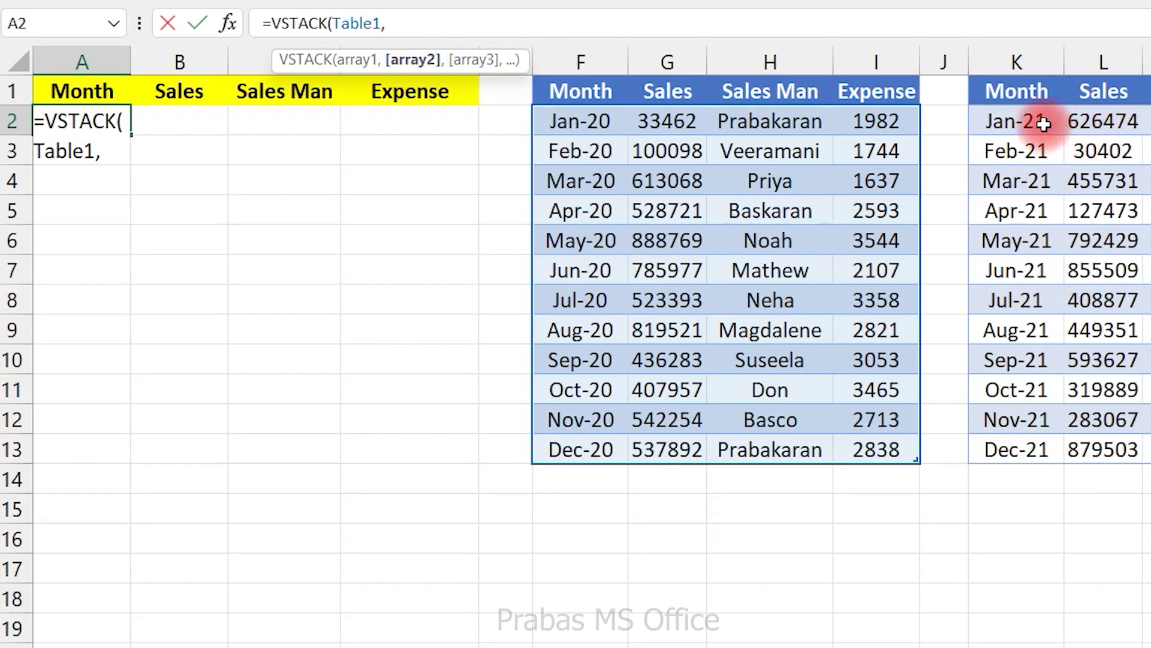
{"action": "left_click_drag", "start_coordinate": [1044, 123], "coordinate": [1149, 455]}
{"action": "type", "text": ","}
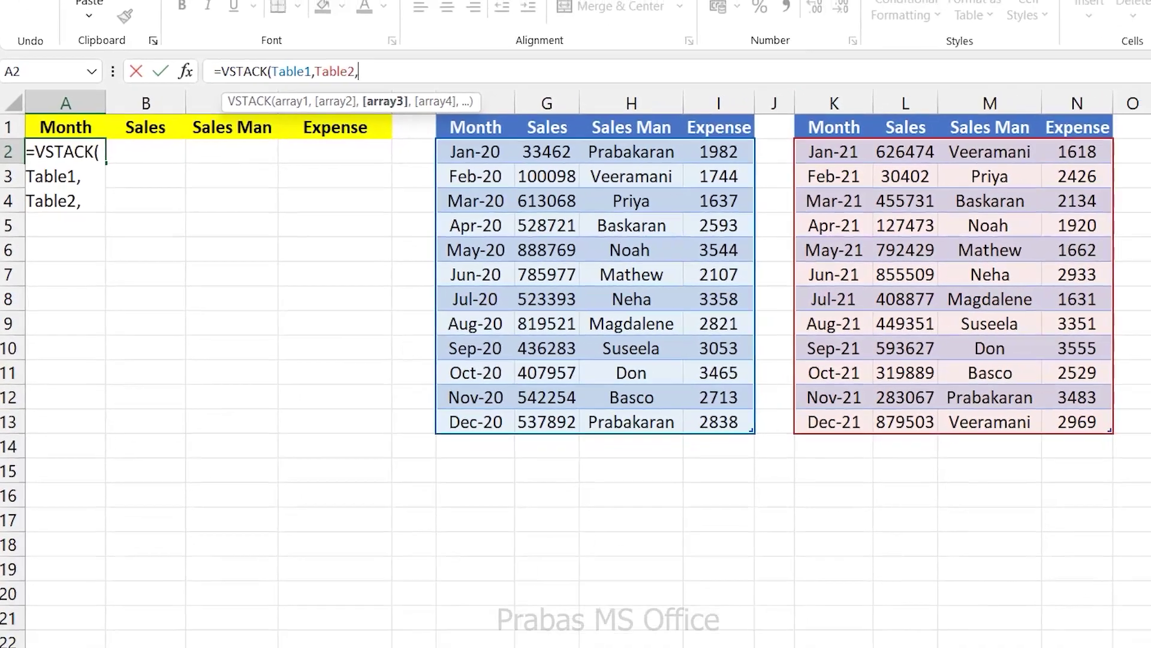
{"action": "left_click_drag", "start_coordinate": [945, 185], "coordinate": [1020, 262]}
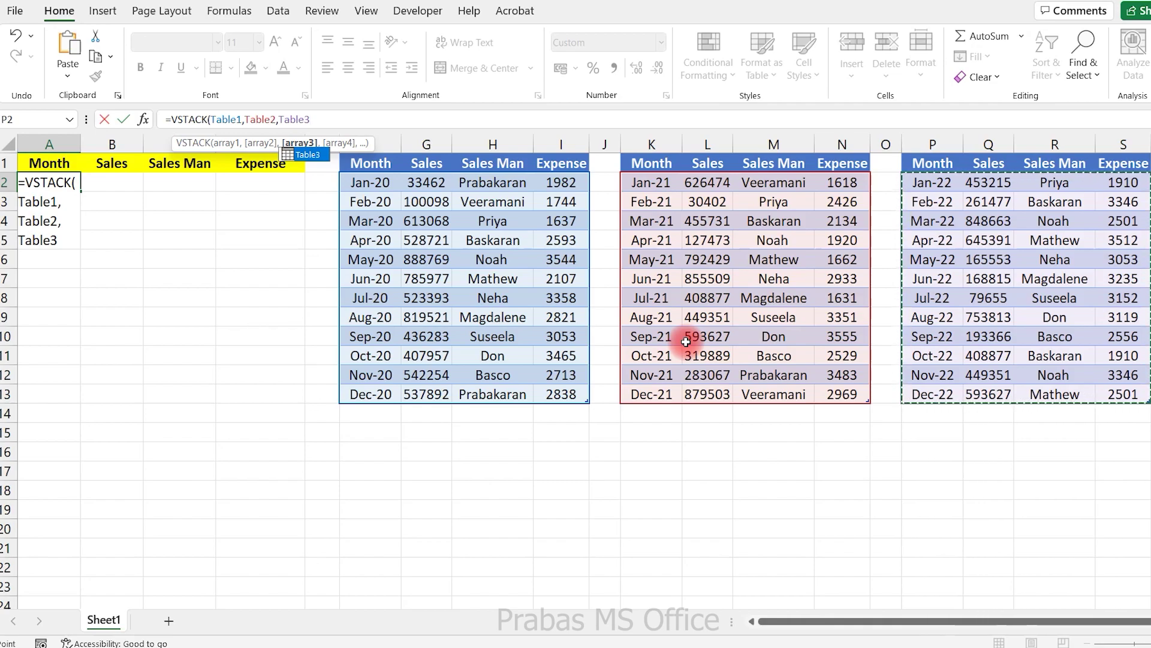
{"action": "type", "text": ")"}
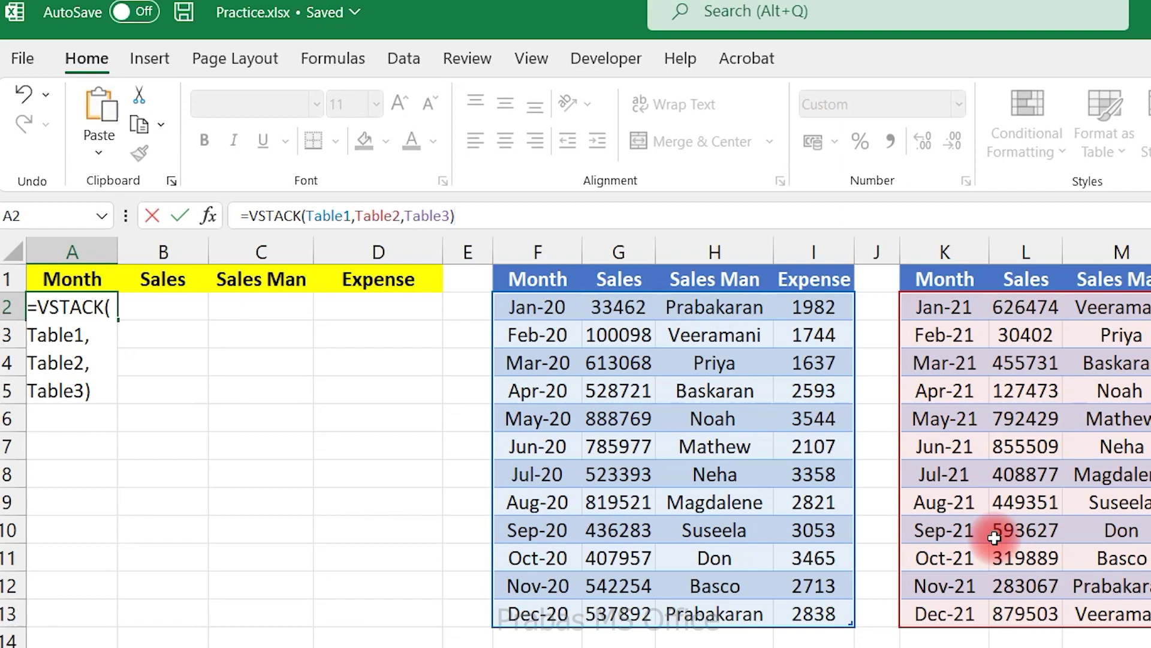
{"action": "key", "text": "Return"}
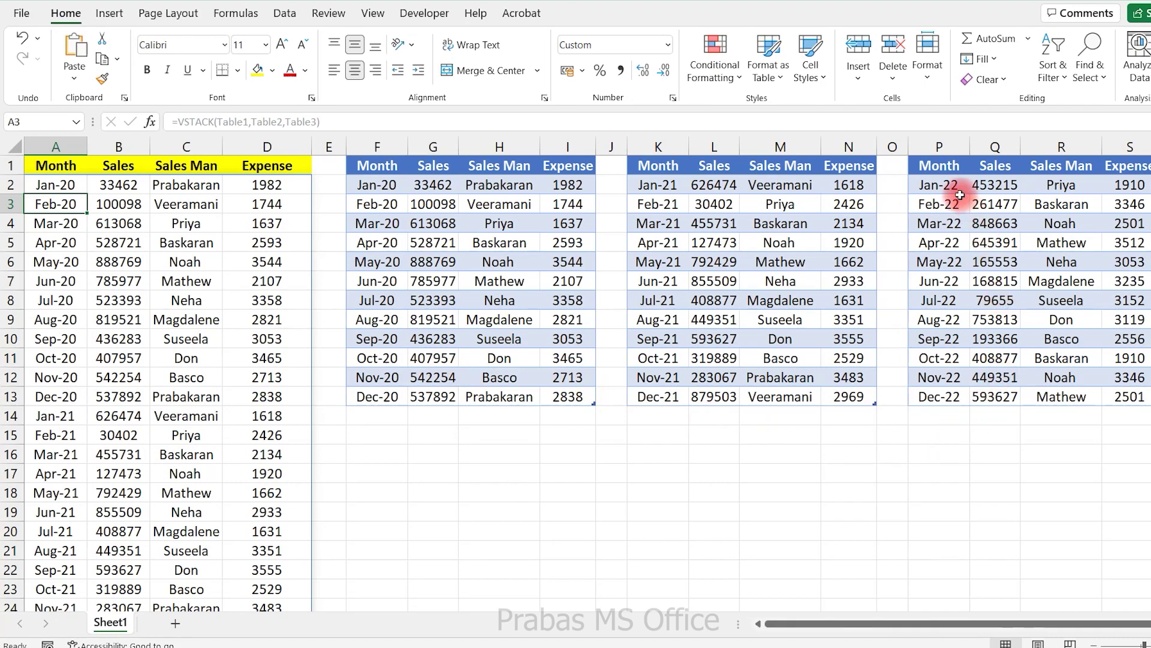
- Try extending the 2022 table by filling its last month down into P14, check the end of the stacked list, and undo the addition
{"action": "left_click_drag", "start_coordinate": [939, 182], "coordinate": [956, 395]}
{"action": "left_click", "coordinate": [956, 397]}
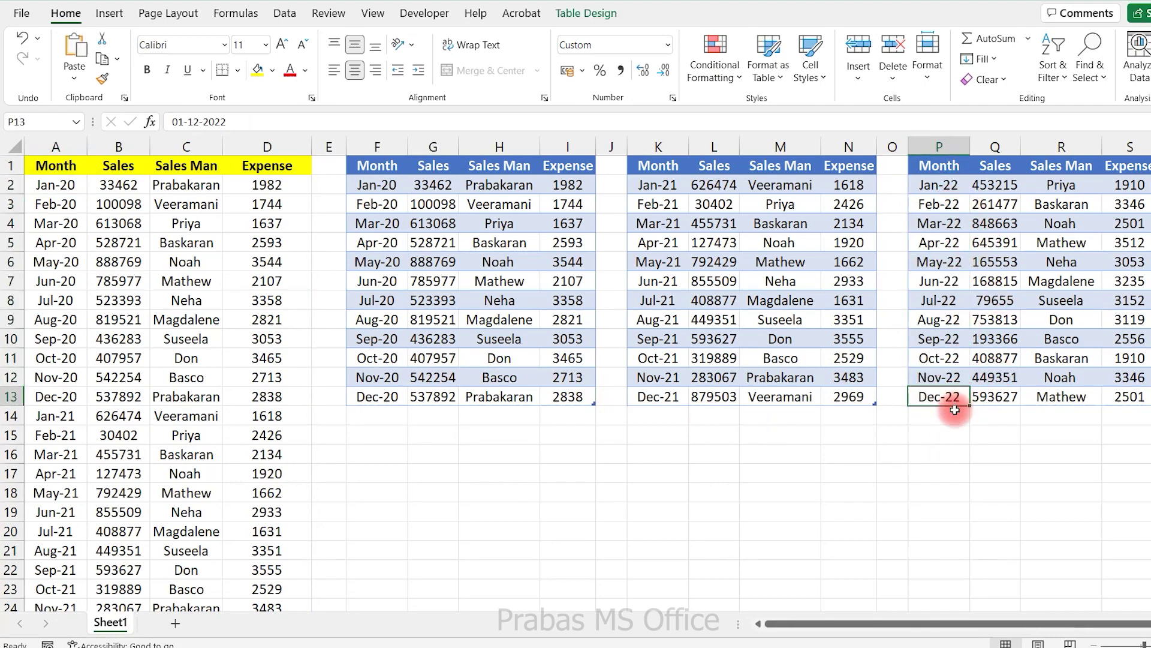
{"action": "left_click", "coordinate": [954, 411]}
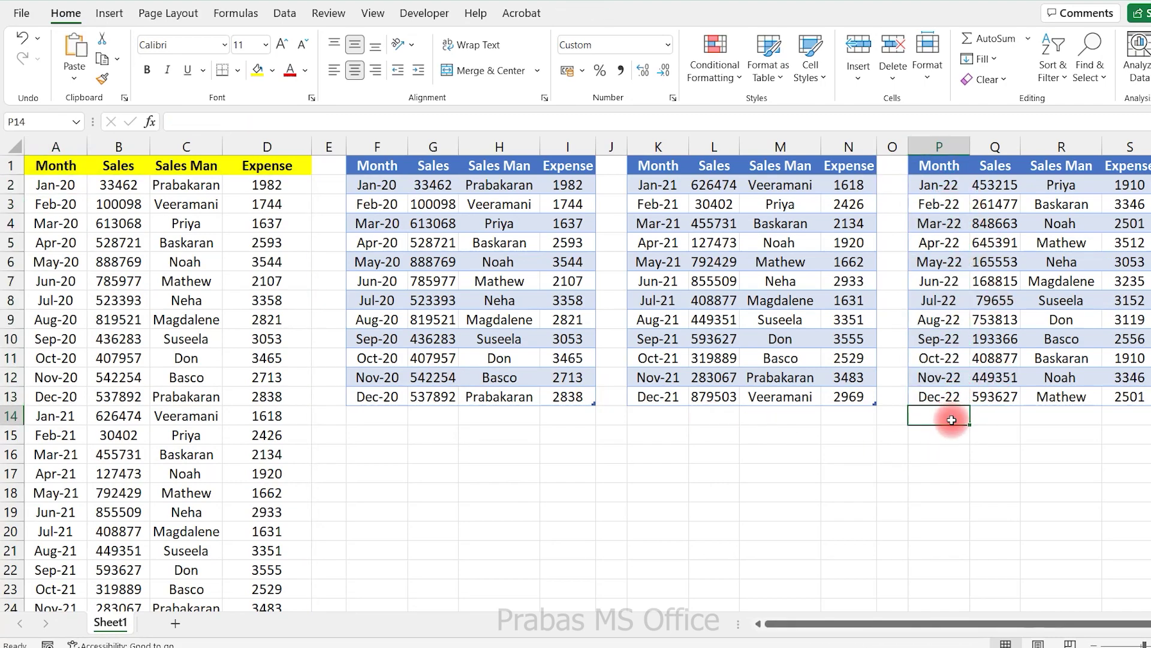
{"action": "key", "text": "ctrl+d"}
{"action": "scroll", "coordinate": [167, 480], "scroll_direction": "down", "scroll_amount": 7}
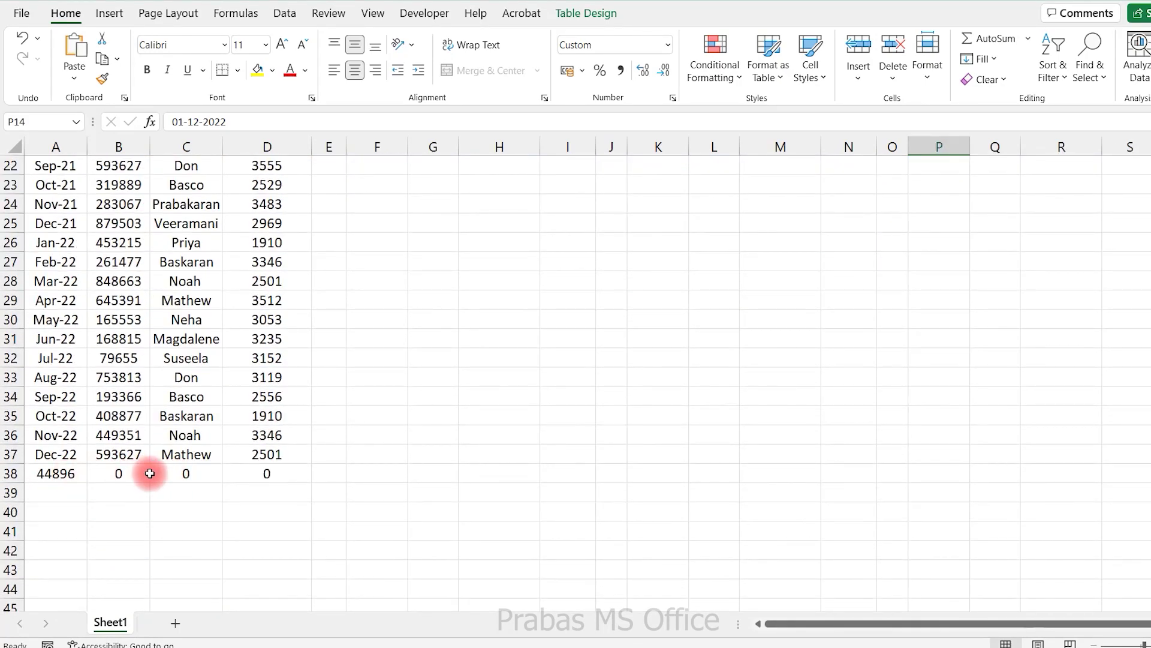
{"action": "scroll", "coordinate": [174, 480], "scroll_direction": "up", "scroll_amount": 7}
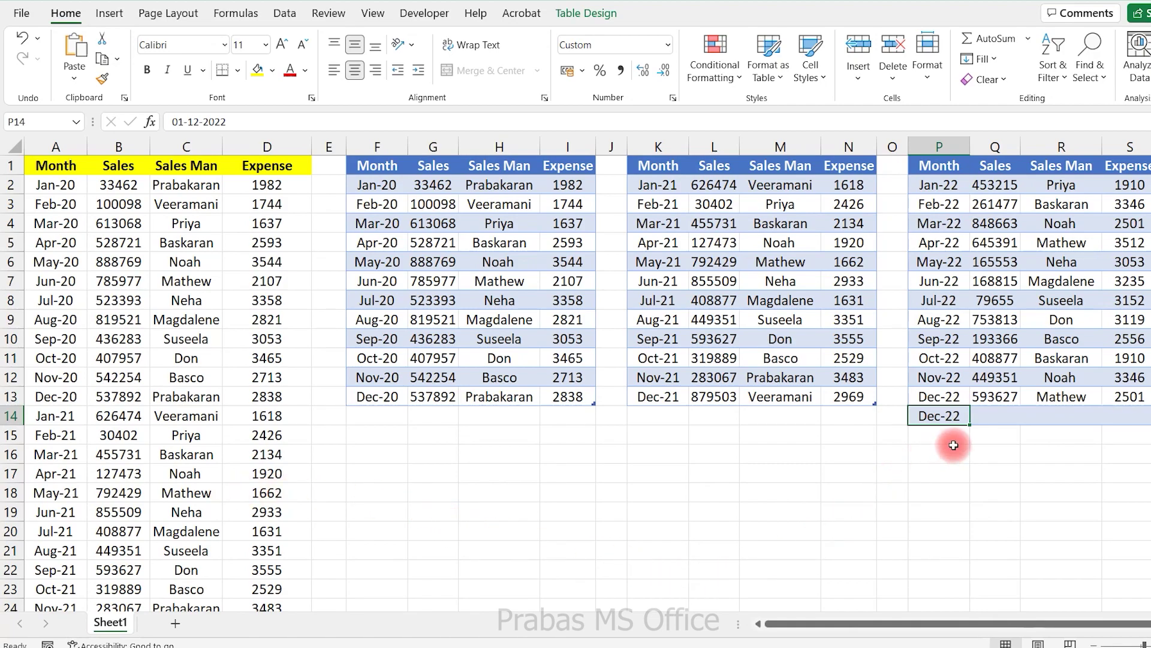
{"action": "key", "text": "ctrl+z"}
- Add a trial row below the 2020 table with the month filled down from Dec-20, sales 585 and sales man pa
{"action": "left_click", "coordinate": [377, 417]}
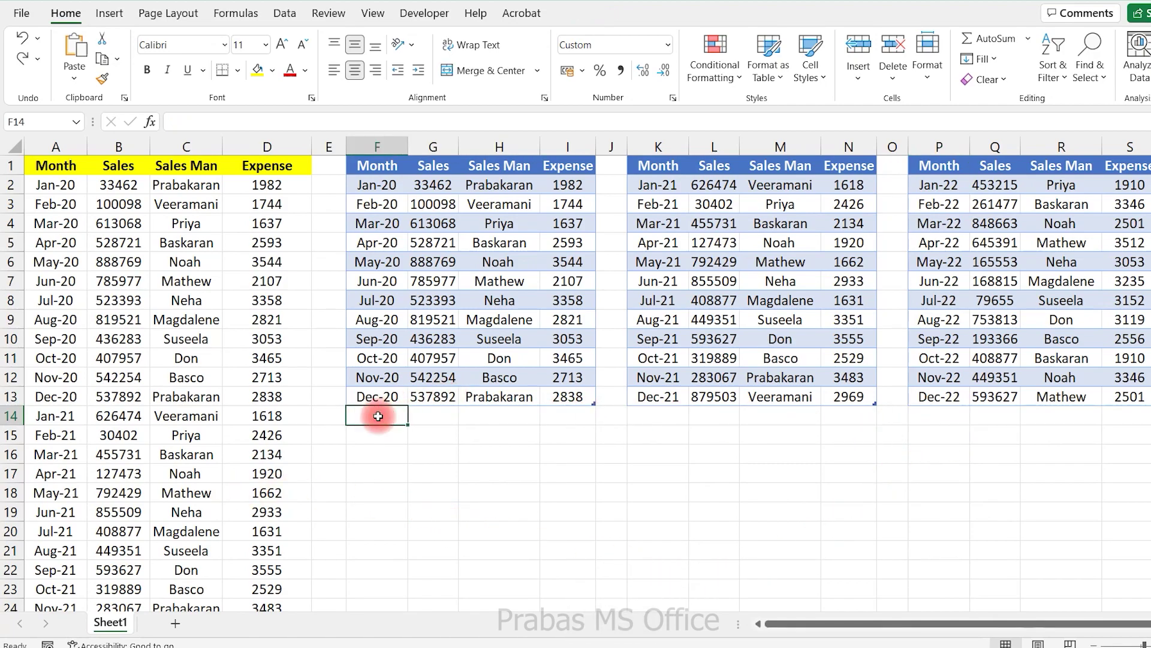
{"action": "key", "text": "ctrl+d"}
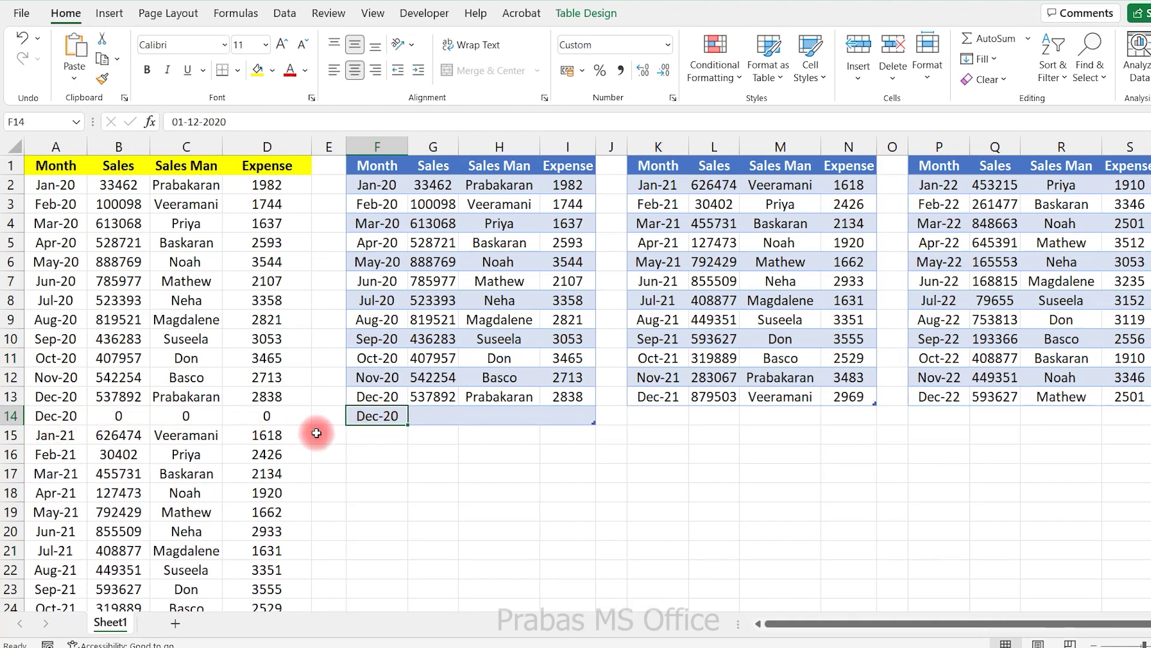
{"action": "key", "text": "Right"}
{"action": "type", "text": "585"}
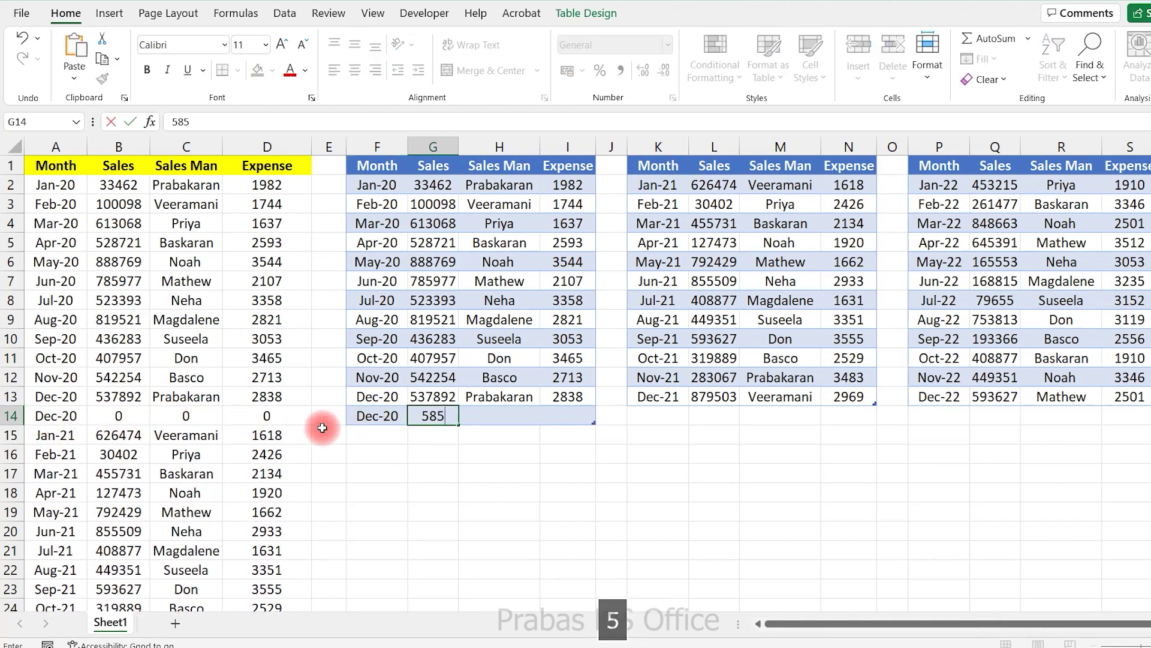
{"action": "key", "text": "Tab"}
{"action": "type", "text": "pa"}
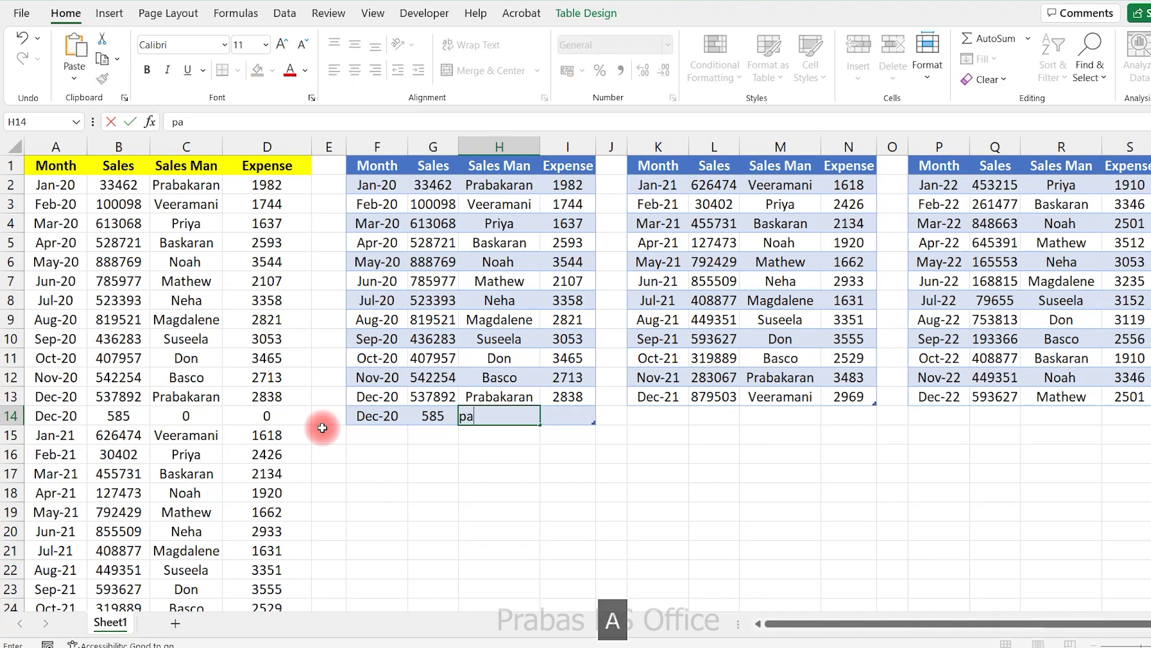
{"action": "key", "text": "Tab"}
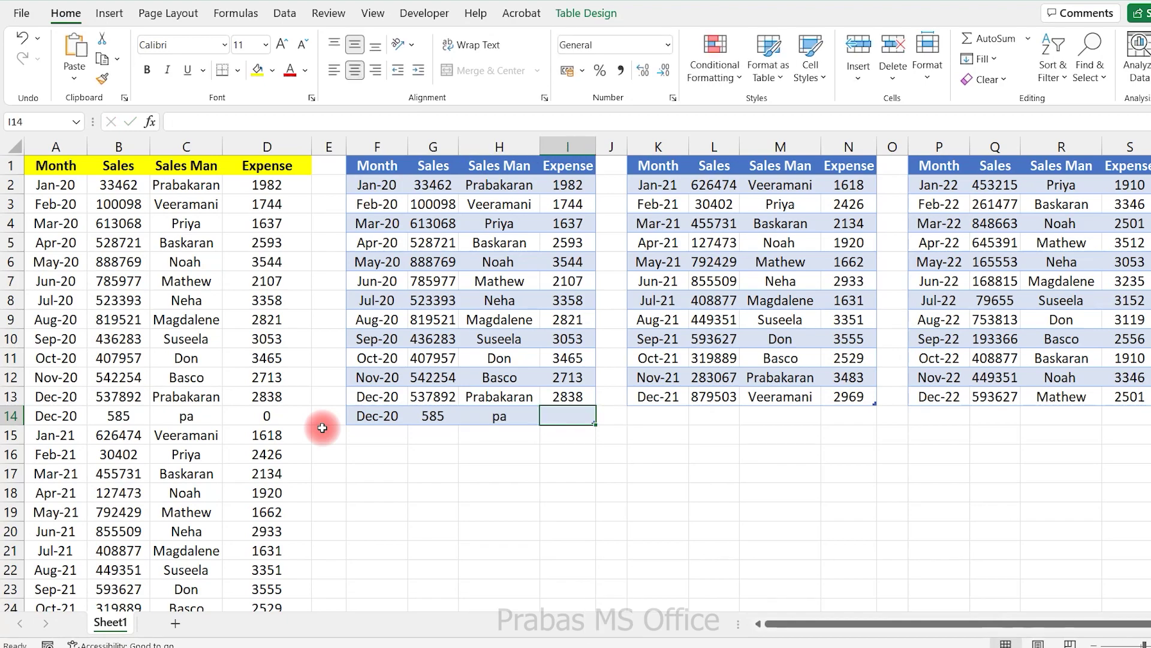
- Undo all the entries of the trial row below the 2020 table
{"action": "key", "text": "ctrl+z"}
{"action": "key", "text": "ctrl+z"}
{"action": "key", "text": "ctrl+z"}
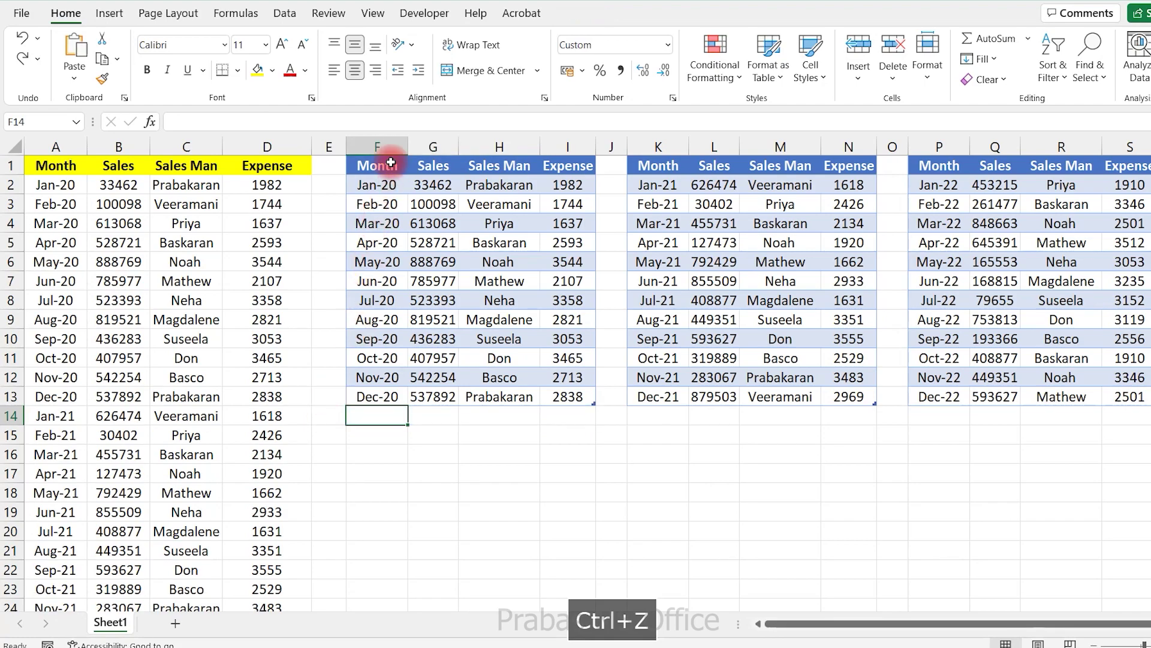
- Examine the 2020 source table, the empty rows below it, the VSTACK formula in A2 and the stacked list
{"action": "left_click_drag", "start_coordinate": [391, 163], "coordinate": [570, 390]}
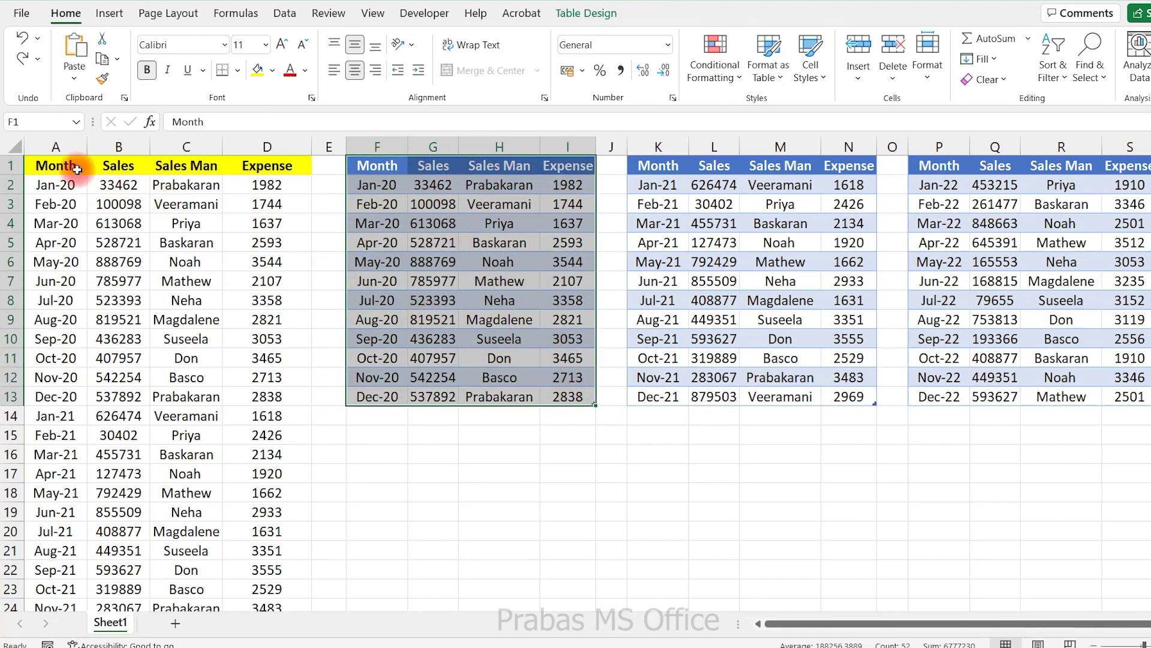
{"action": "left_click", "coordinate": [64, 187]}
{"action": "key", "text": "F2"}
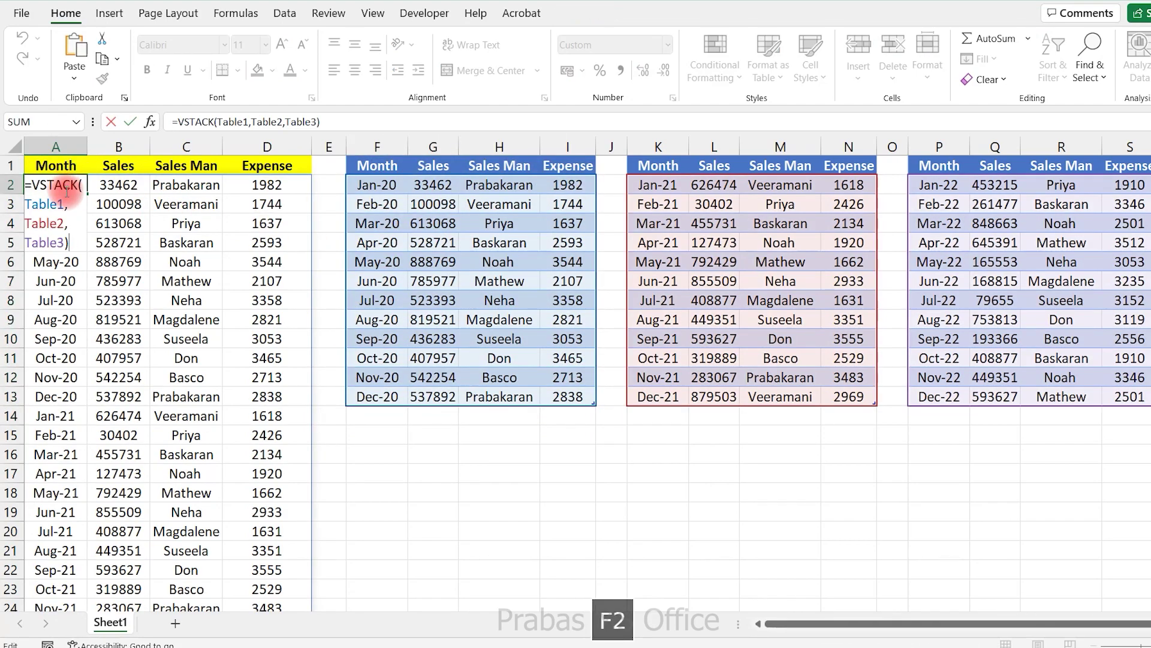
{"action": "key", "text": "Escape"}
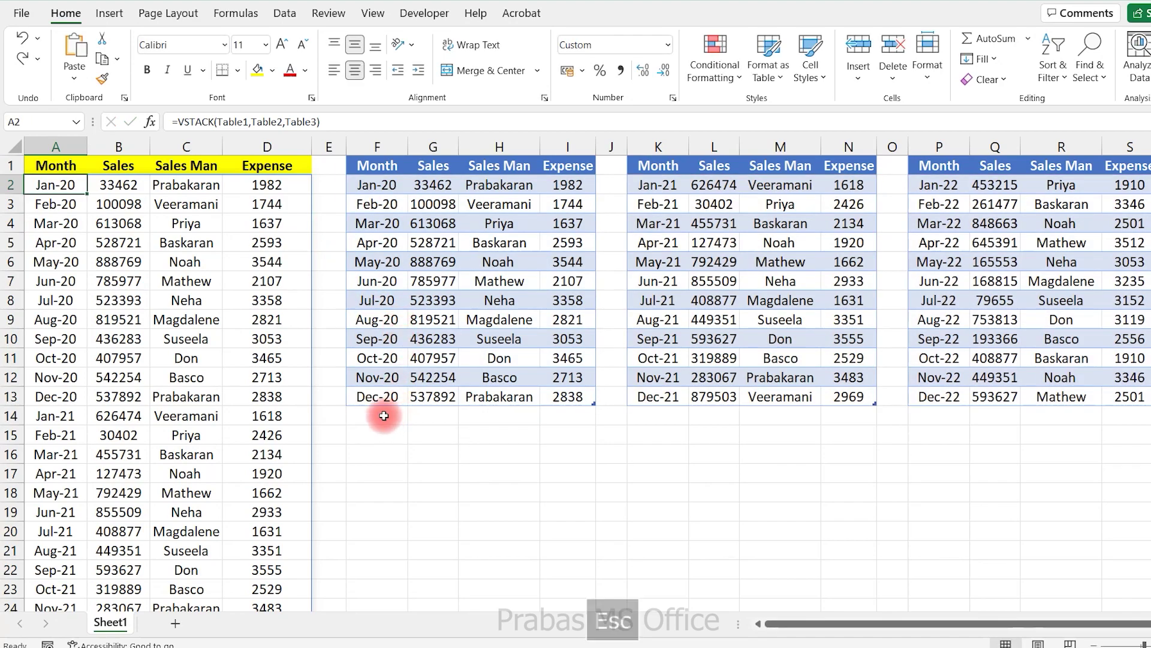
{"action": "left_click_drag", "start_coordinate": [380, 416], "coordinate": [559, 495]}
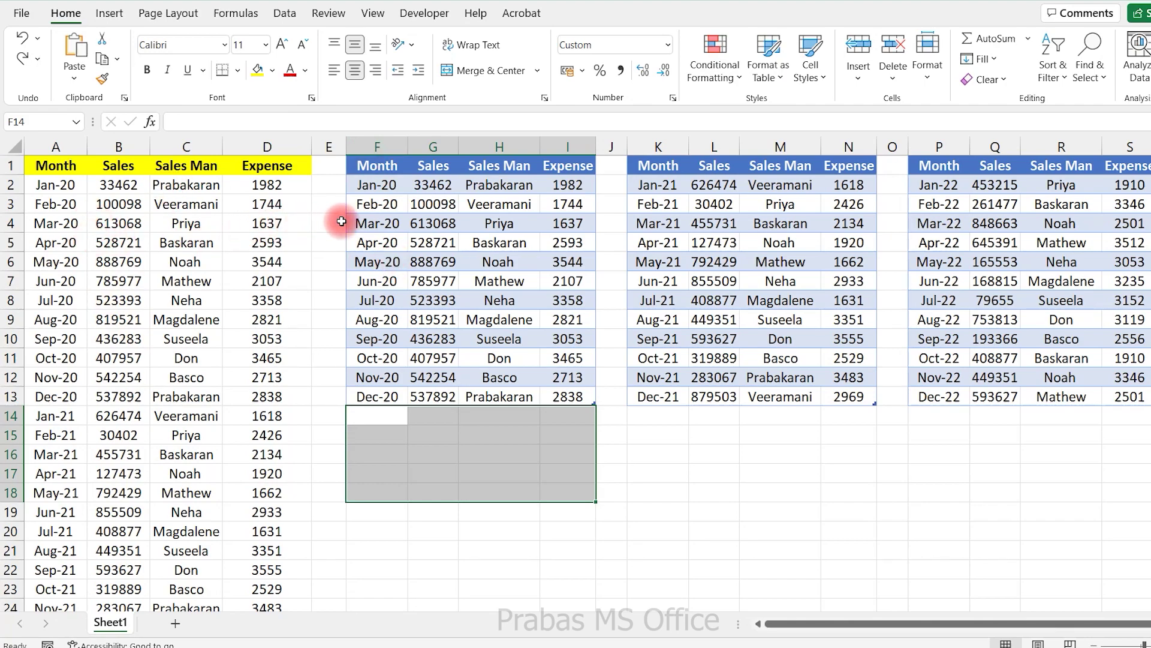
{"action": "left_click", "coordinate": [362, 218]}
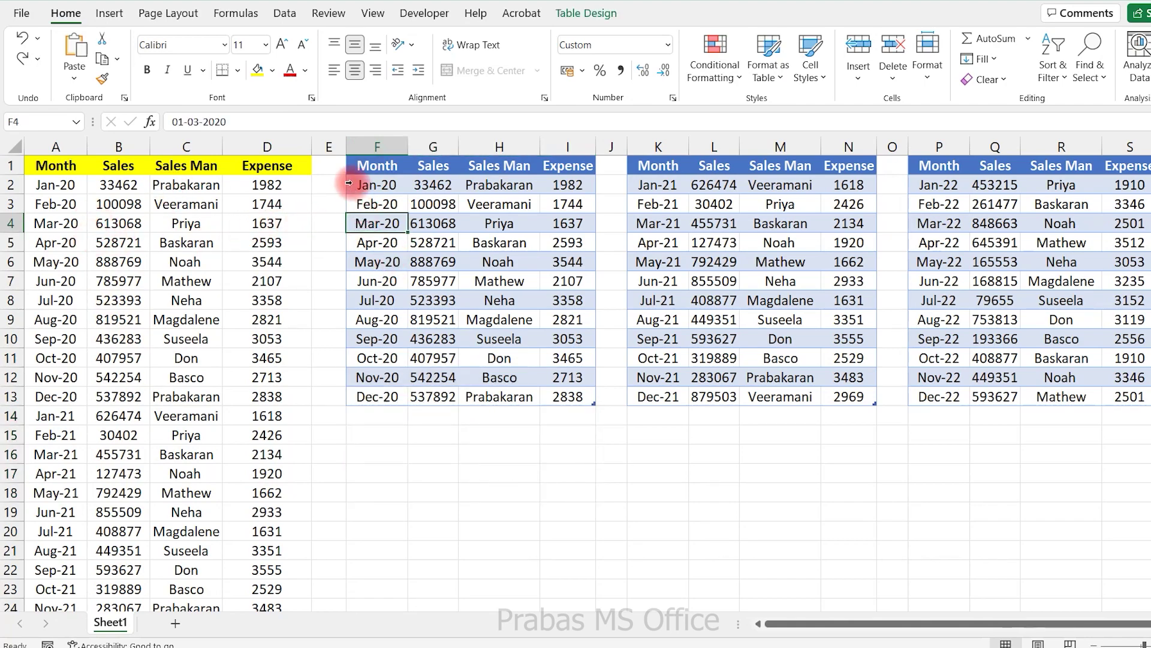
{"action": "left_click_drag", "start_coordinate": [373, 163], "coordinate": [578, 390]}
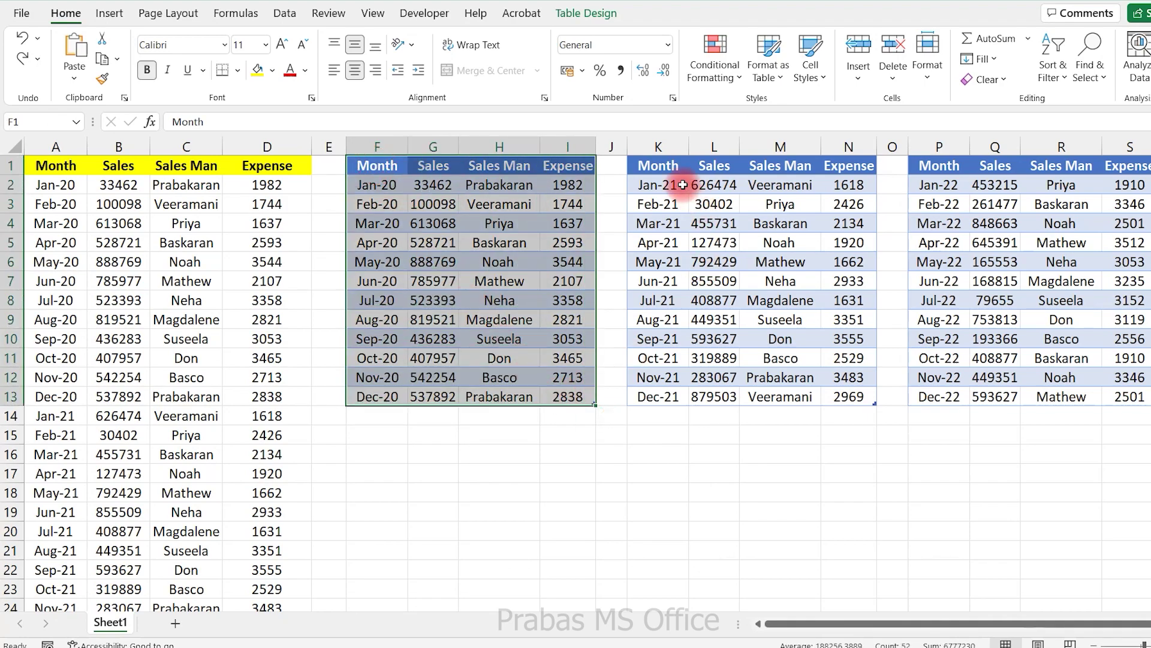
{"action": "left_click_drag", "start_coordinate": [70, 168], "coordinate": [247, 445]}
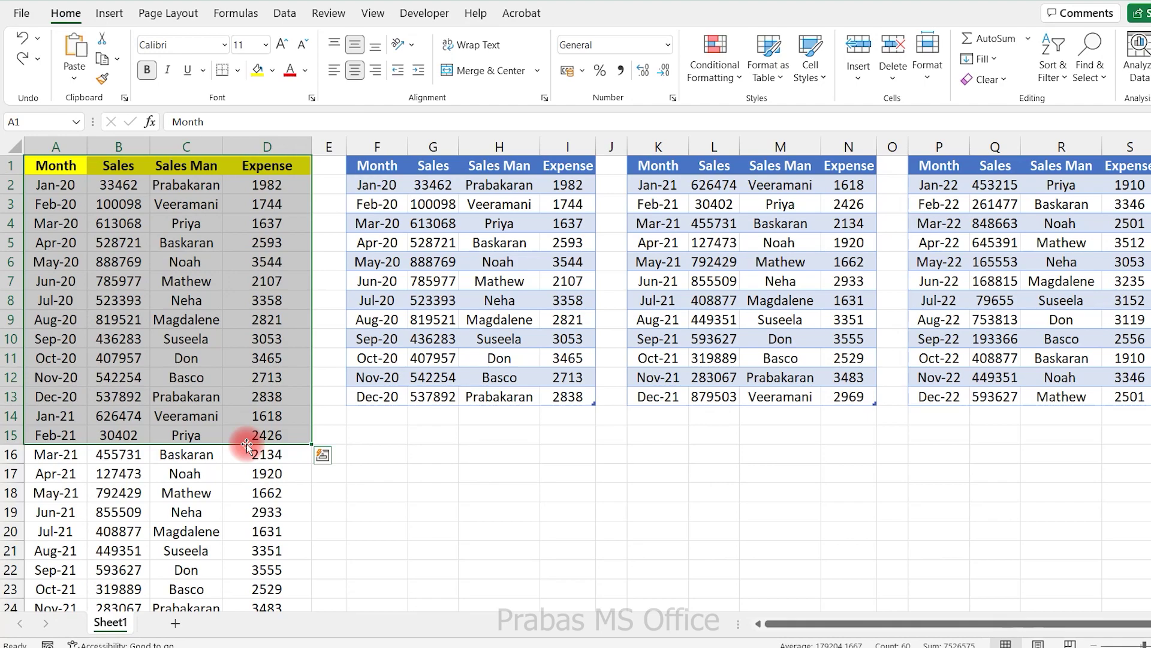
- Wrap the A2 formula in SORT by column 1 in ascending order as =SORT(VSTACK(Table1,Table2,Table3),1,1), and check the order of the months
{"action": "left_click", "coordinate": [63, 184]}
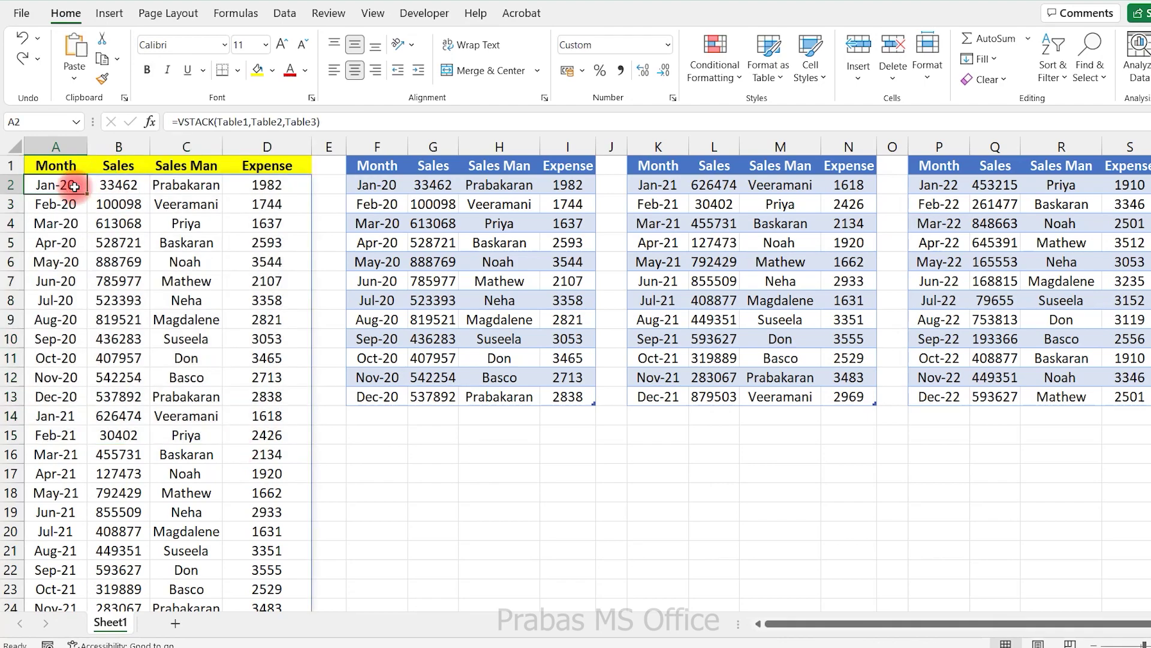
{"action": "key", "text": "F2"}
{"action": "left_click", "coordinate": [179, 121]}
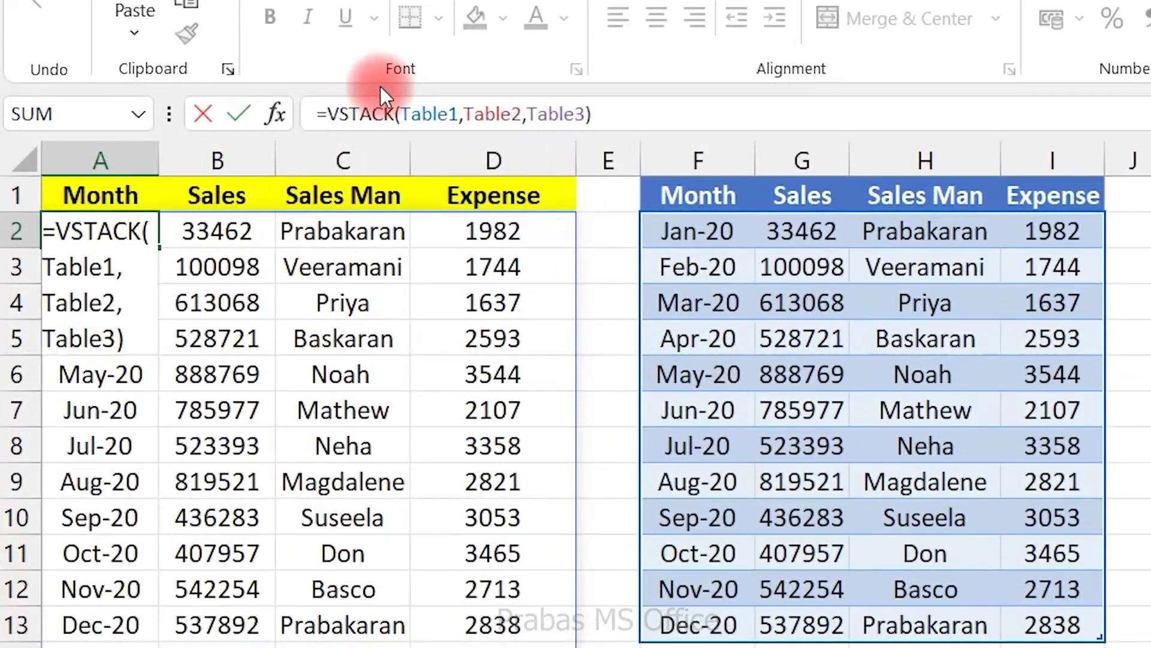
{"action": "type", "text": "sort"}
{"action": "key", "text": "Tab"}
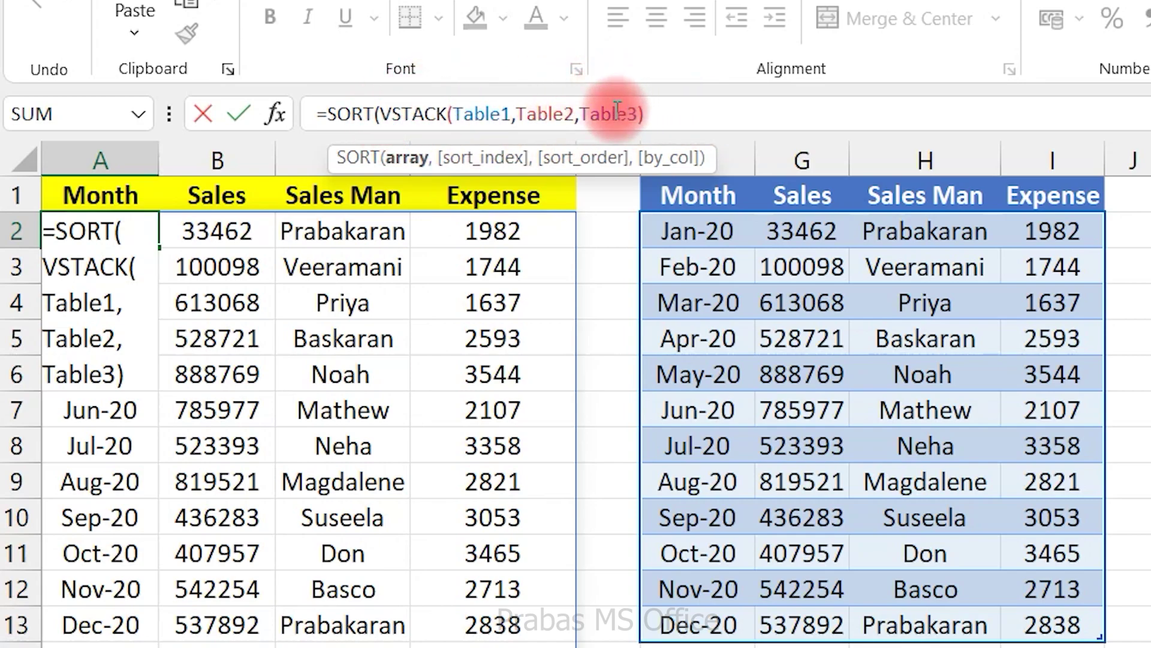
{"action": "type", "text": ","}
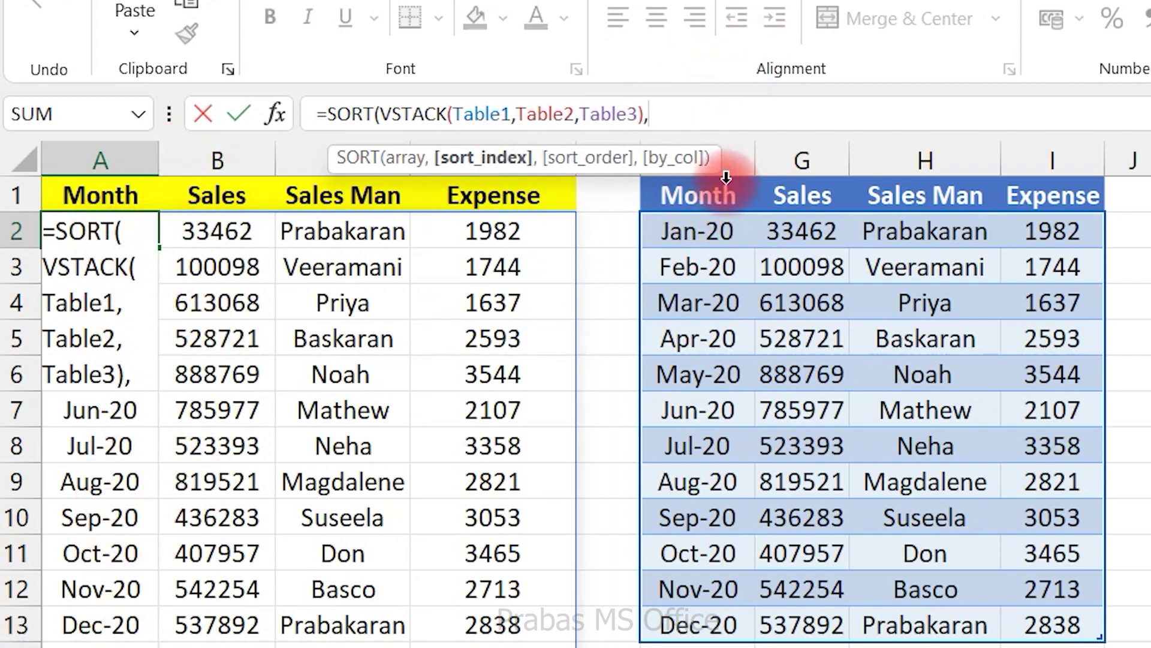
{"action": "type", "text": "1,"}
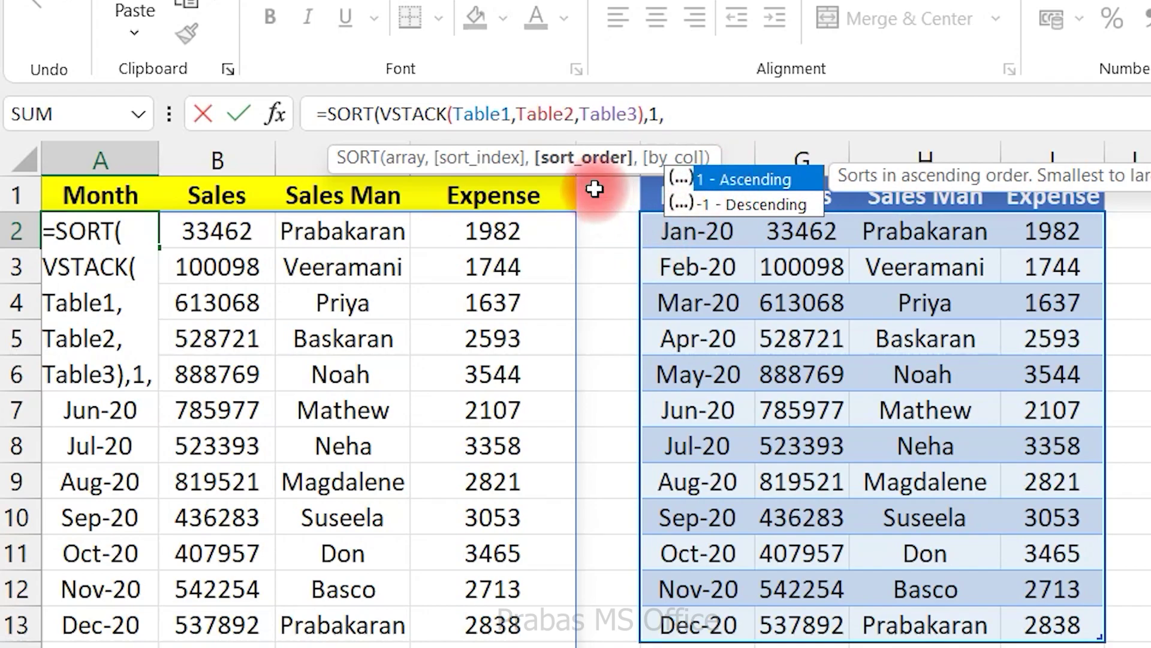
{"action": "left_click", "coordinate": [721, 179]}
{"action": "left_click", "coordinate": [721, 179]}
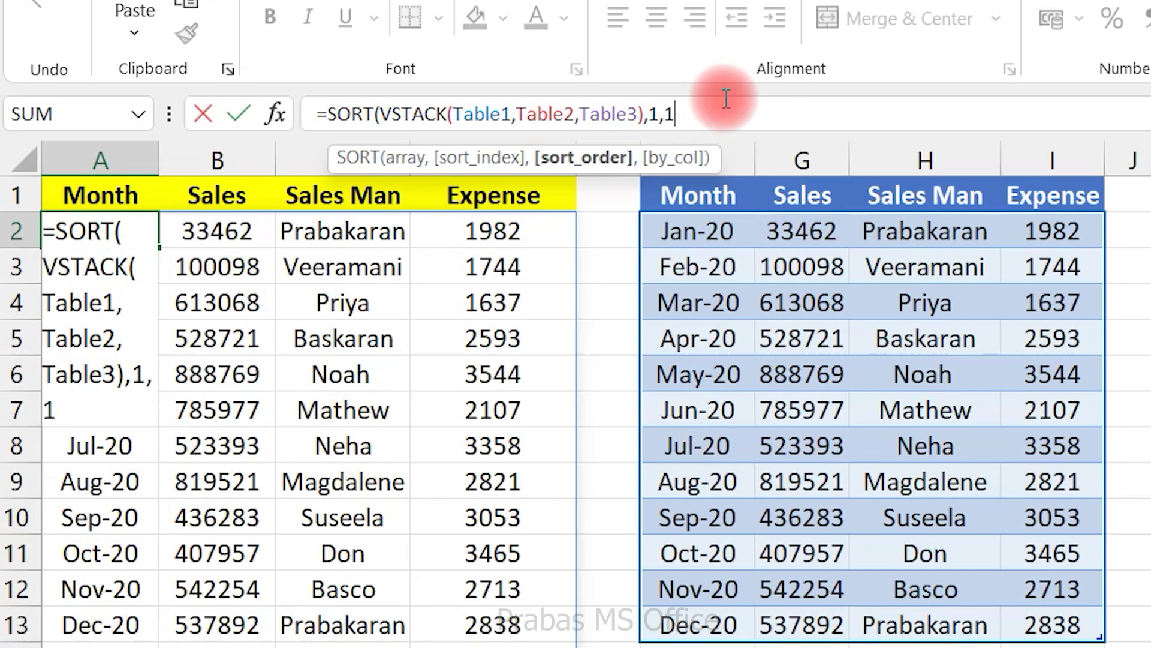
{"action": "type", "text": ")"}
{"action": "key", "text": "Return"}
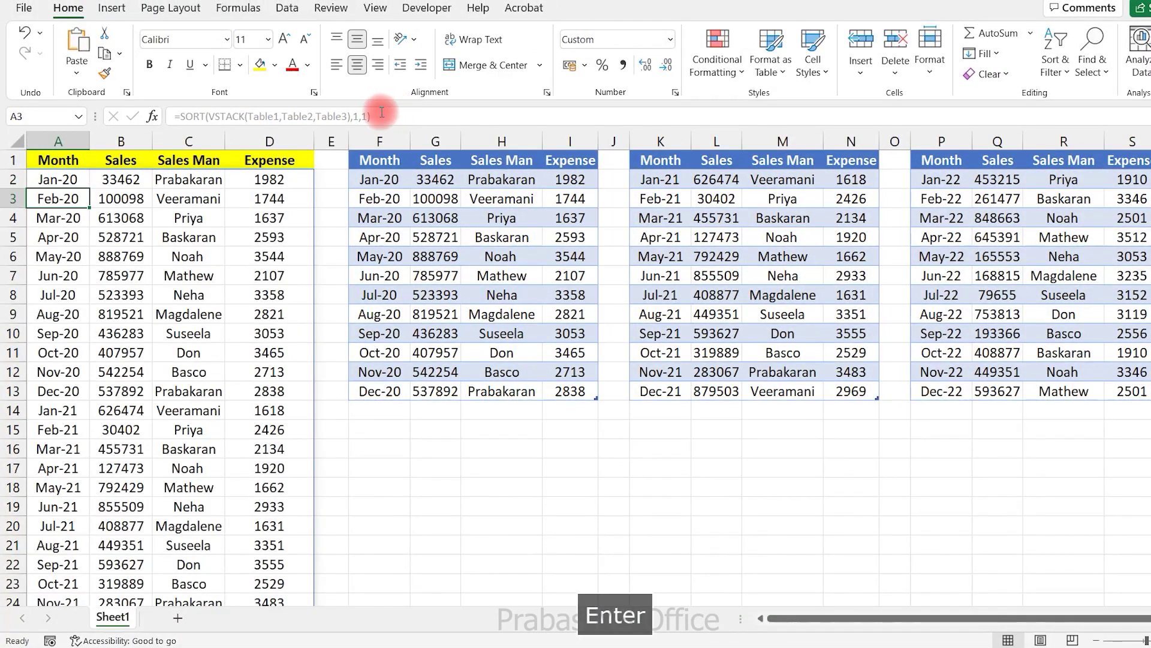
{"action": "left_click", "coordinate": [57, 178]}
{"action": "left_click", "coordinate": [71, 413]}
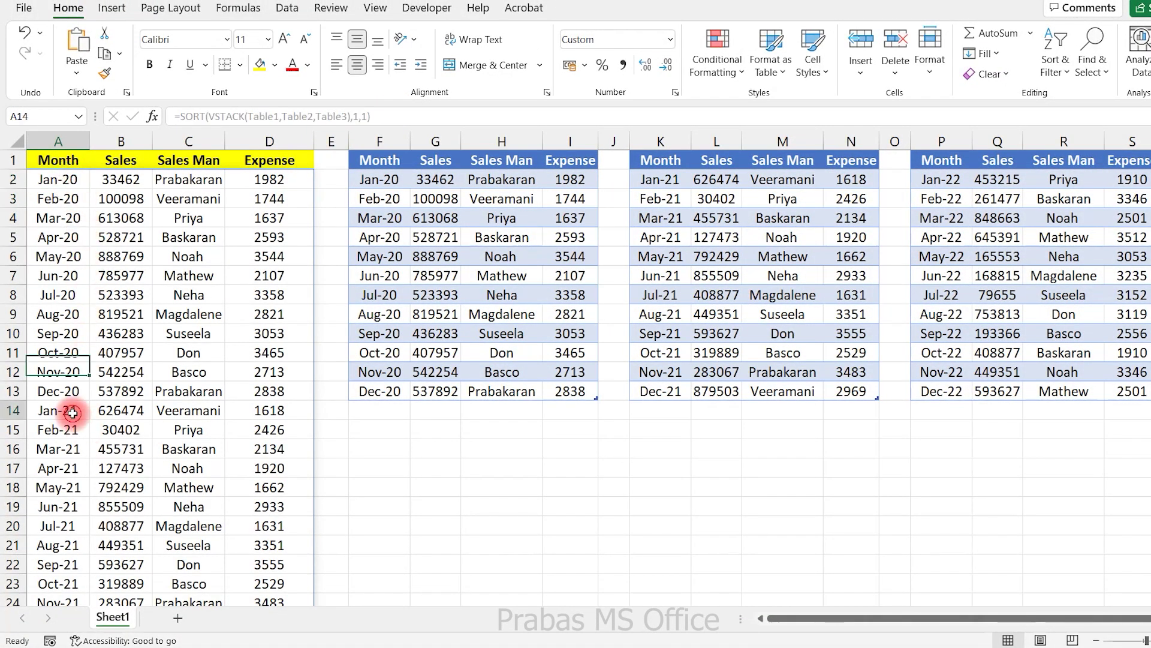
- Change the sort order argument in the A2 formula to -1 for descending order and check the months down the stacked list
{"action": "scroll", "coordinate": [87, 488], "scroll_direction": "down", "scroll_amount": 5}
{"action": "left_click", "coordinate": [85, 483]}
{"action": "scroll", "coordinate": [84, 474], "scroll_direction": "up", "scroll_amount": 5}
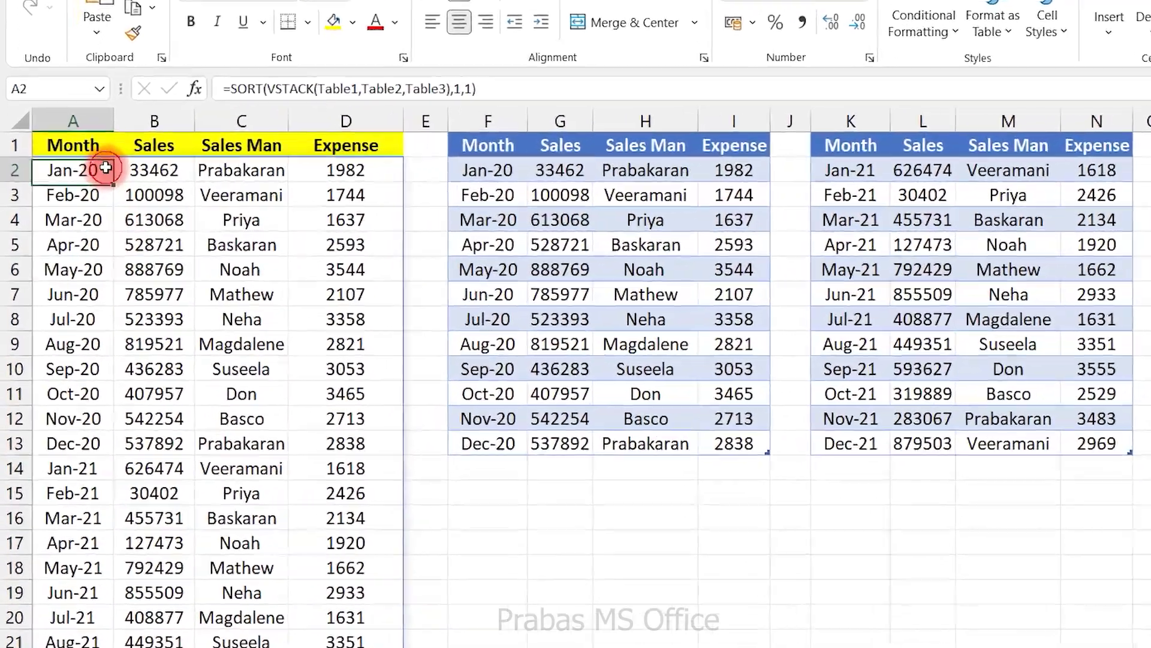
{"action": "double_click", "coordinate": [72, 179]}
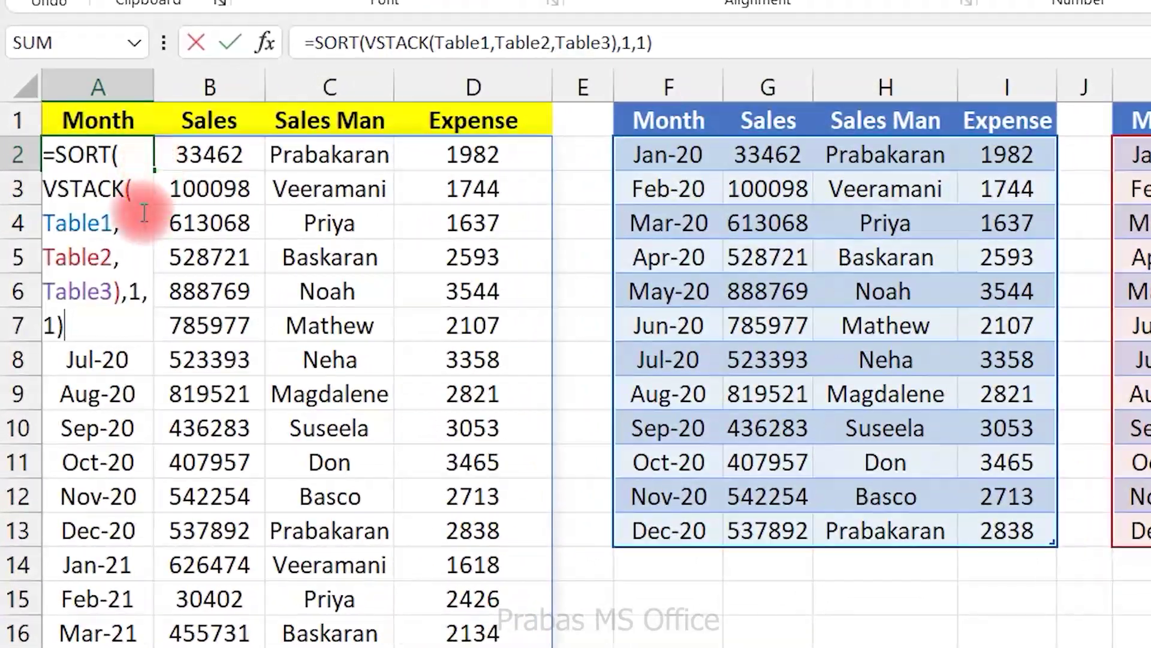
{"action": "left_click", "coordinate": [640, 37]}
{"action": "type", "text": "-"}
{"action": "key", "text": "Return"}
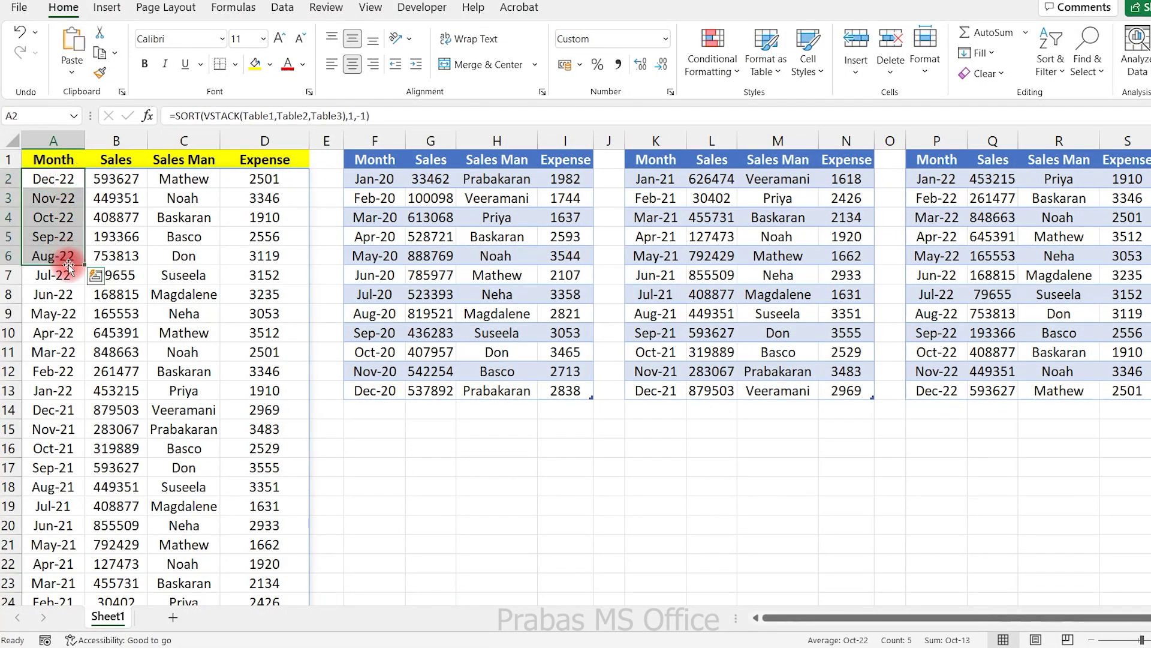
{"action": "scroll", "coordinate": [48, 258], "scroll_direction": "down", "scroll_amount": 2}
{"action": "left_click", "coordinate": [52, 294]}
{"action": "scroll", "coordinate": [103, 346], "scroll_direction": "down", "scroll_amount": 4}
{"action": "left_click", "coordinate": [93, 291]}
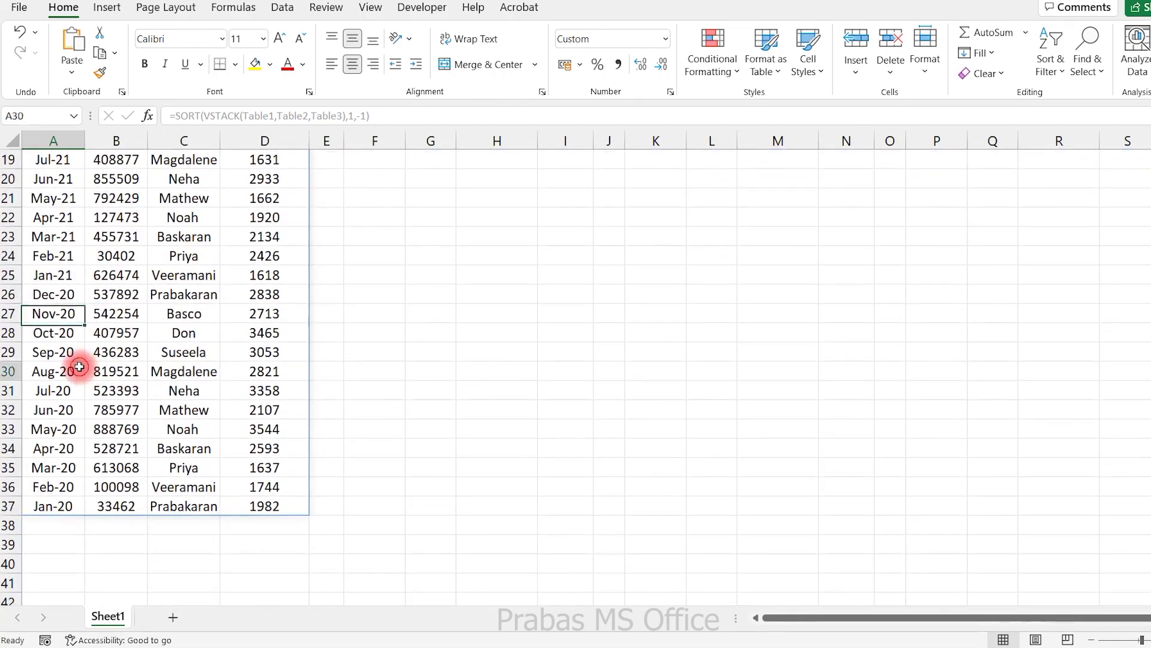
{"action": "scroll", "coordinate": [94, 300], "scroll_direction": "up", "scroll_amount": 6}
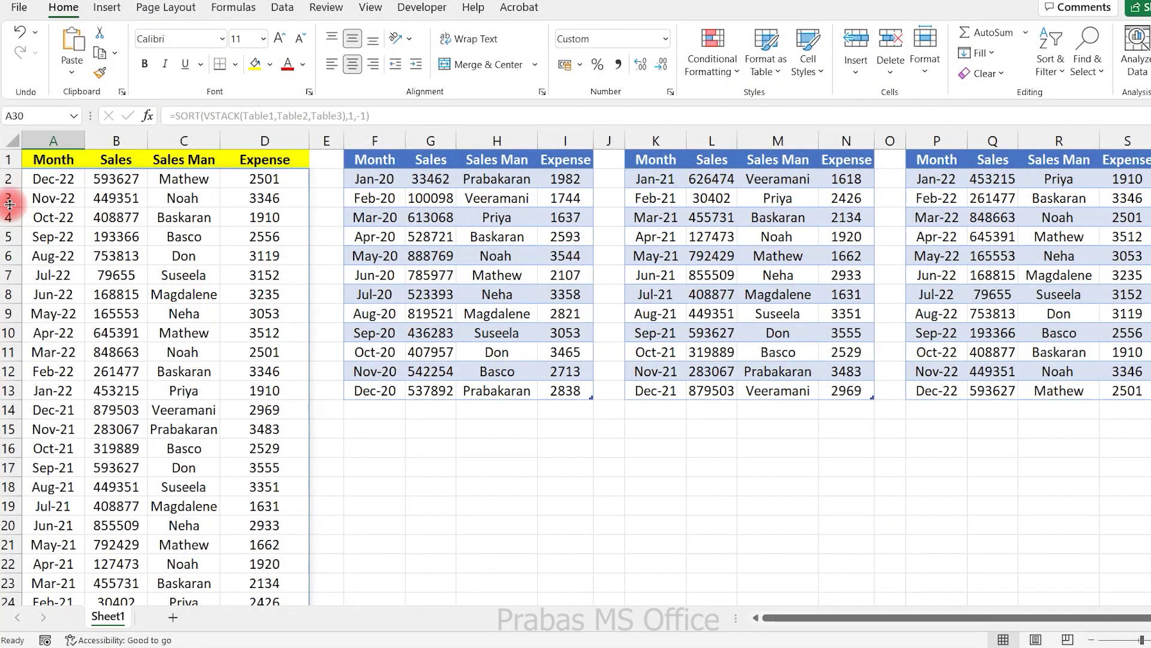
- Undo the SORT edits in A2 back to the plain formula =VSTACK(Table1,Table2,Table3)
{"action": "left_click", "coordinate": [45, 180]}
{"action": "key", "text": "F2"}
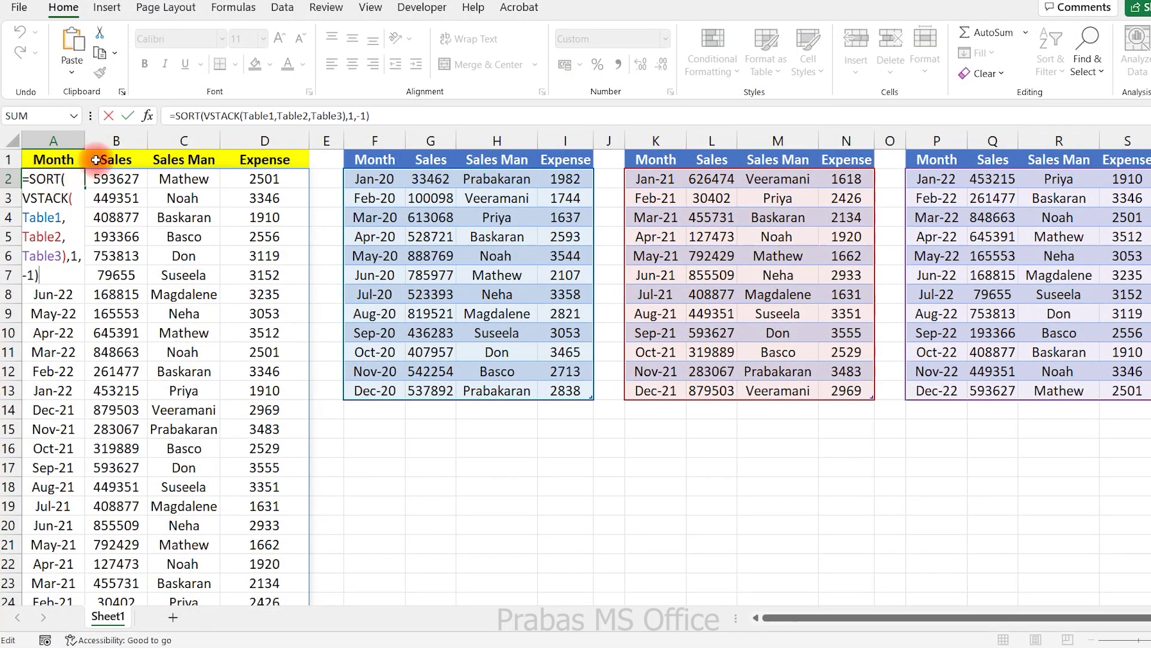
{"action": "key", "text": "Escape"}
{"action": "key", "text": "ctrl+z"}
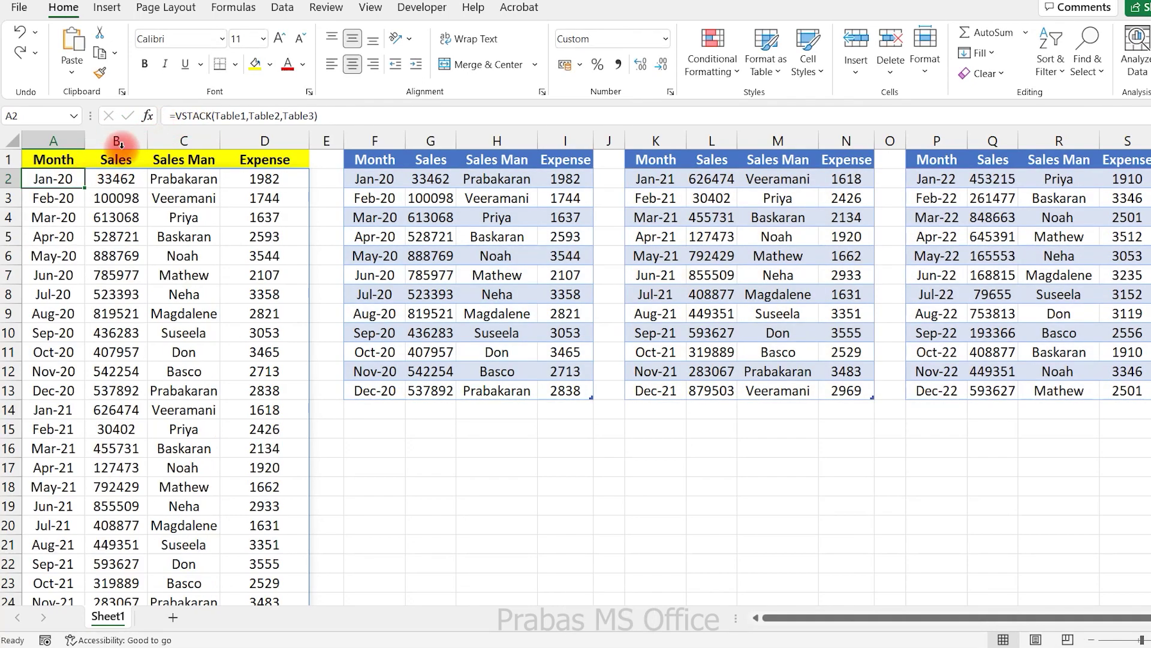
{"action": "key", "text": "Escape"}
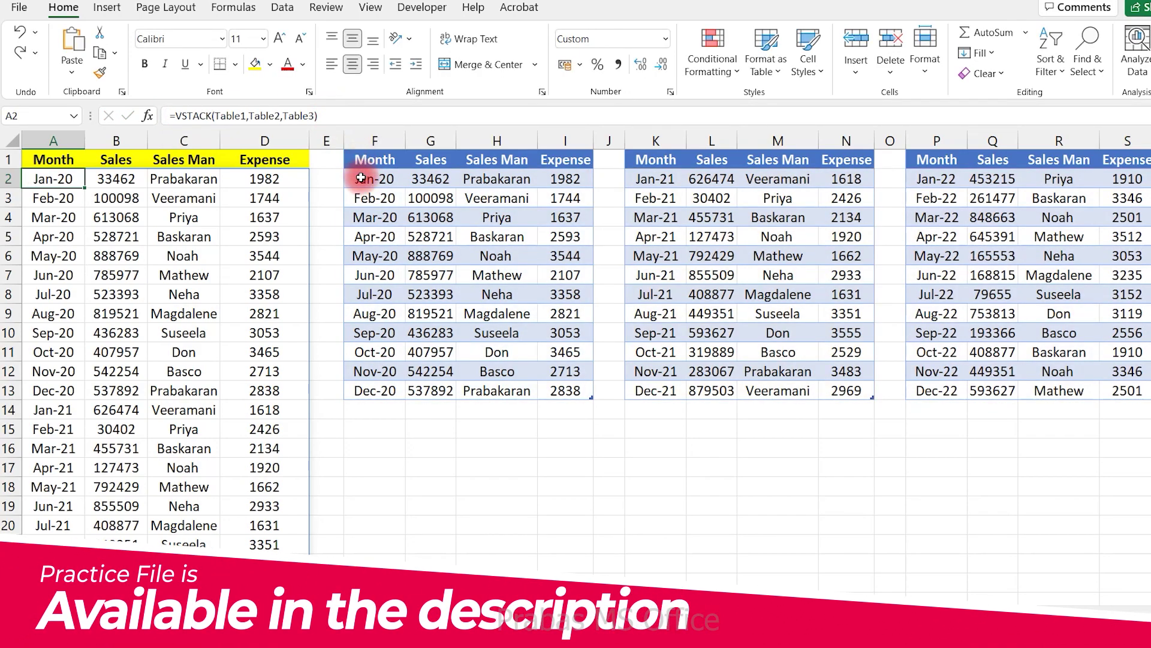
- Clear the Mar-20 expense in the 2020 table and the May-21 expense in the 2021 table
{"action": "left_click", "coordinate": [561, 217]}
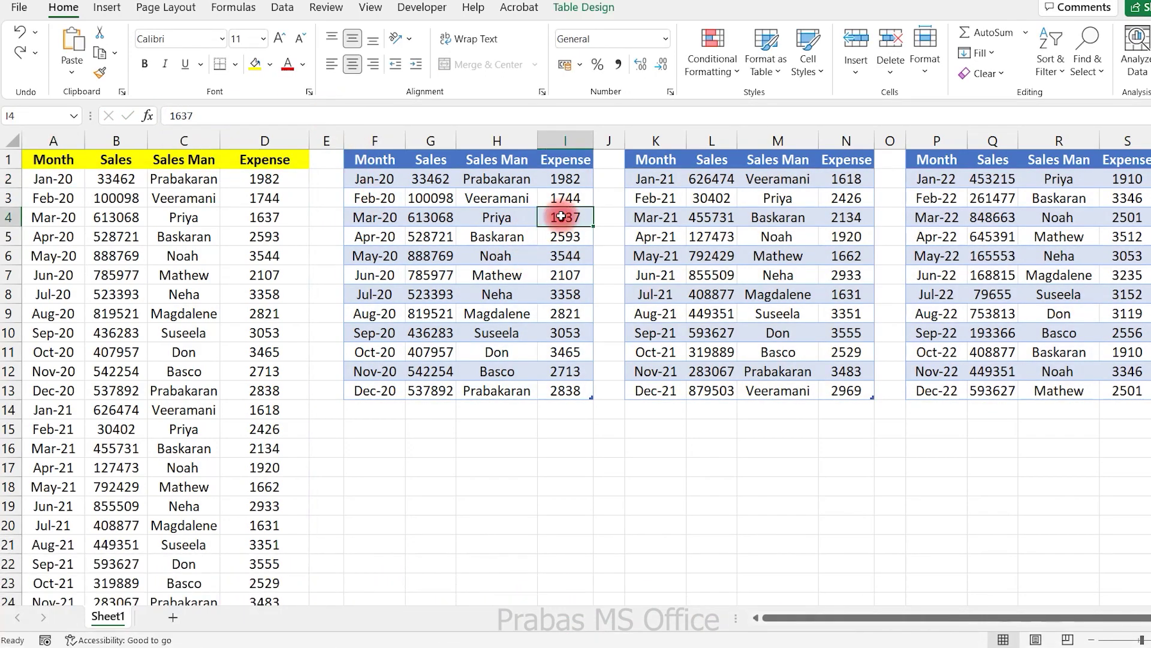
{"action": "key", "text": "Delete"}
{"action": "left_click", "coordinate": [861, 256]}
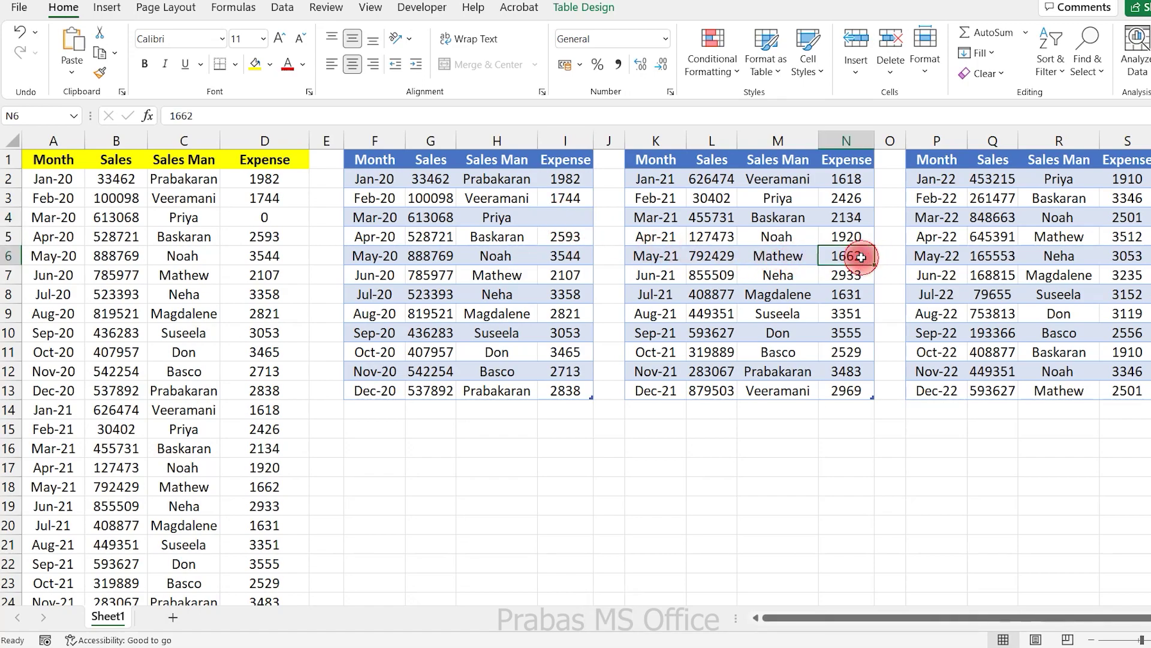
{"action": "key", "text": "Delete"}
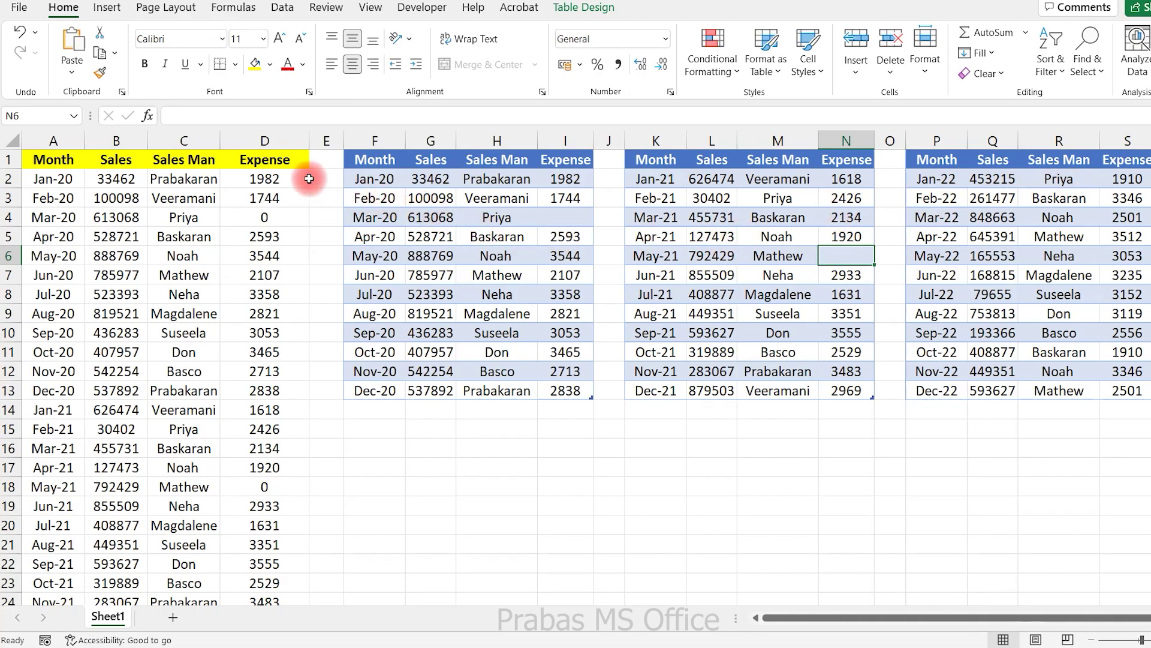
- Wrap Table1 in the A2 formula as IF(Table1="","",Table1) inside VSTACK, and compare the Mar-20 expense in both lists
{"action": "left_click", "coordinate": [70, 179]}
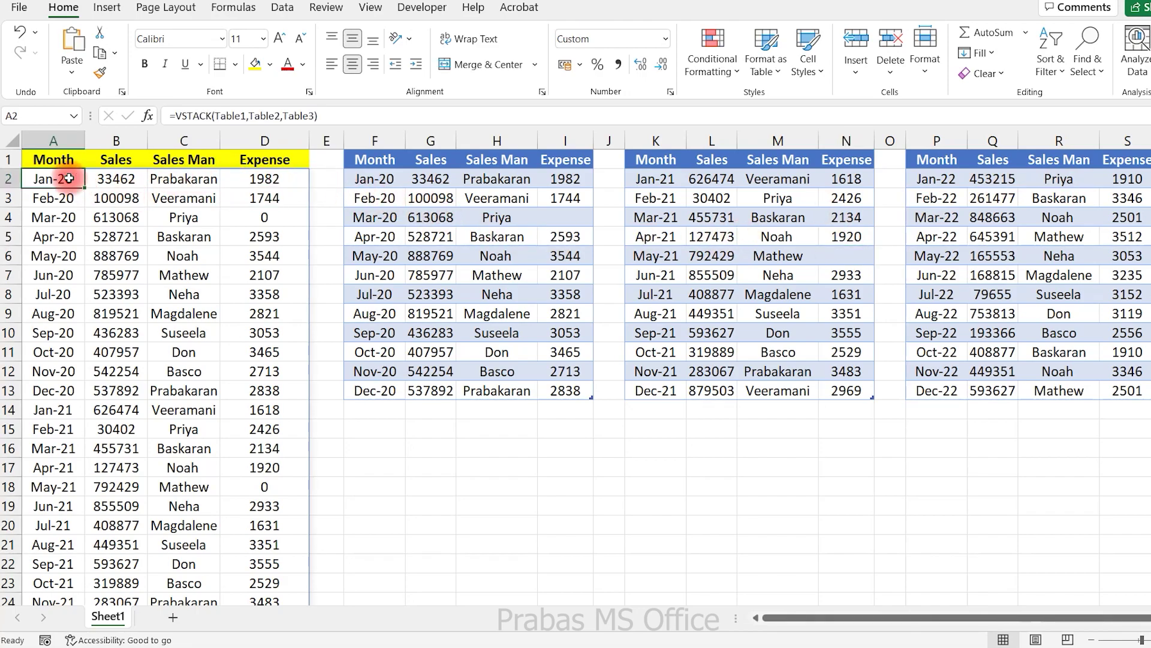
{"action": "left_click", "coordinate": [219, 115]}
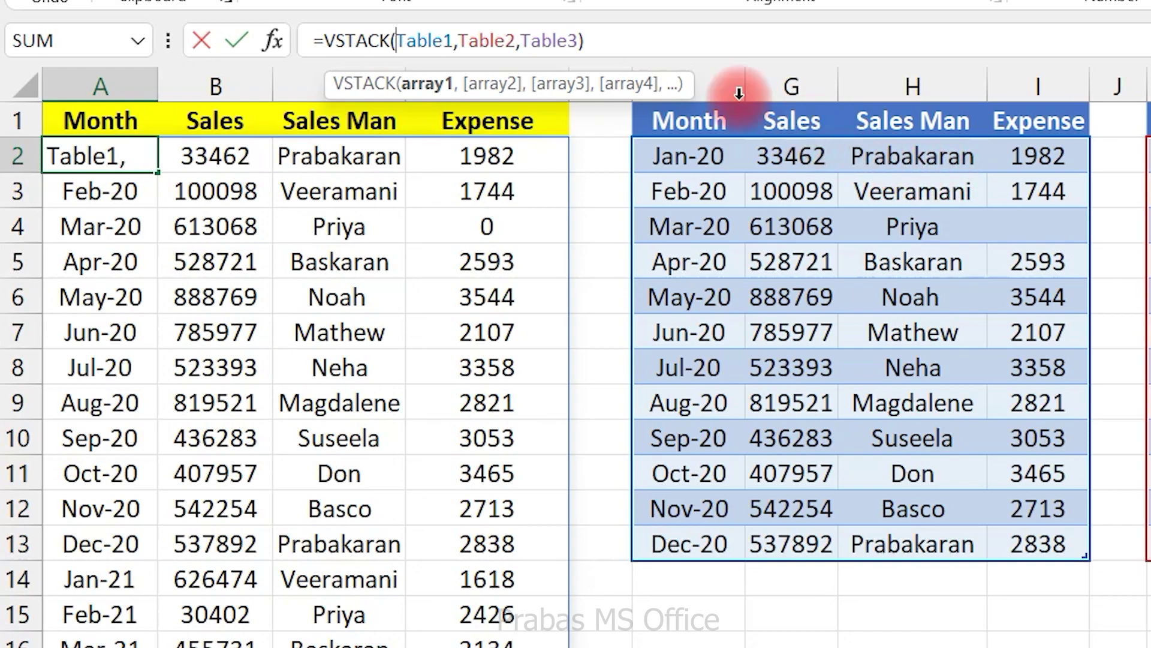
{"action": "type", "text": "IF("}
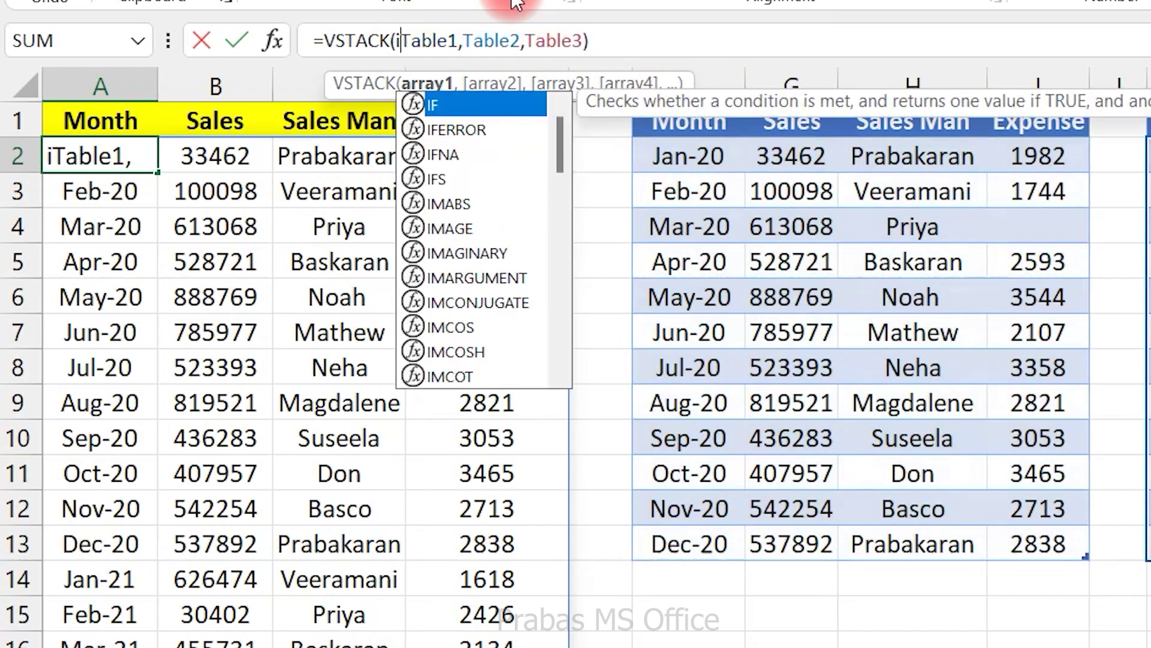
{"action": "key", "text": "ctrl+shift+Right"}
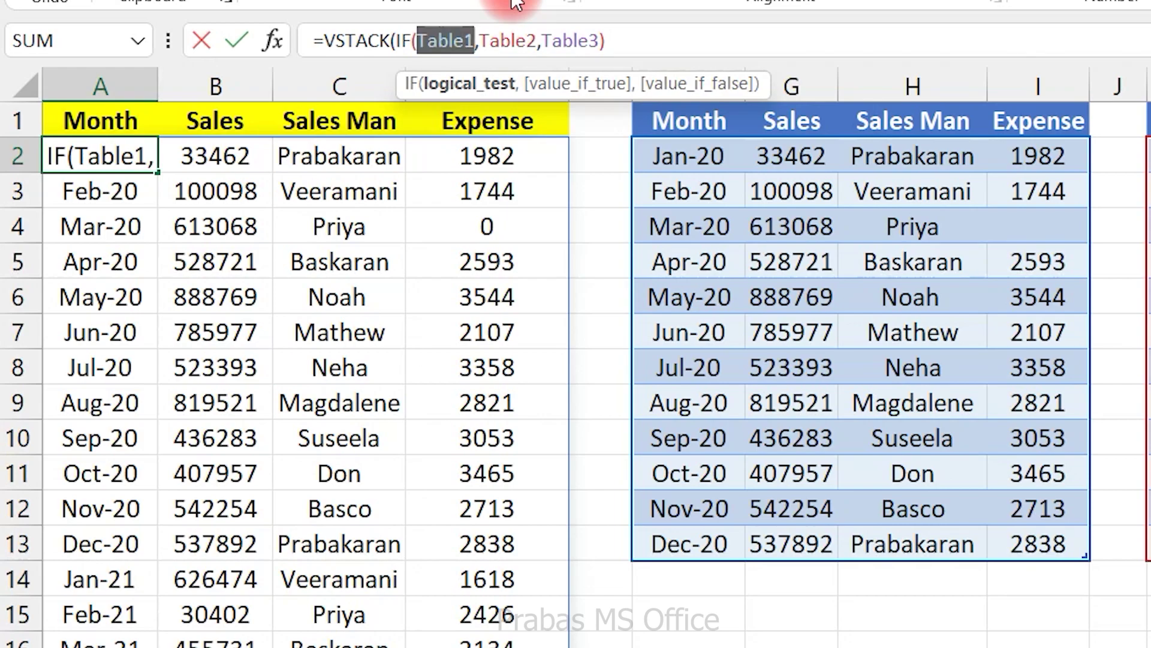
{"action": "key", "text": "Right"}
{"action": "type", "text": "="}
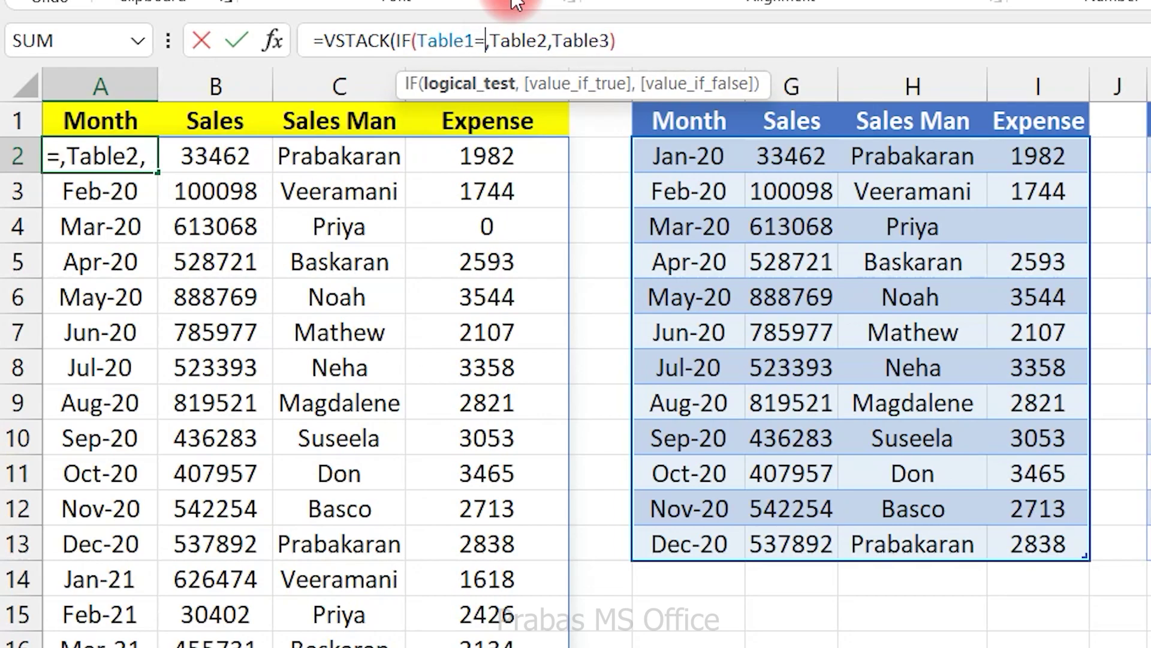
{"action": "type", "text": "\"\",\"\",Table1"}
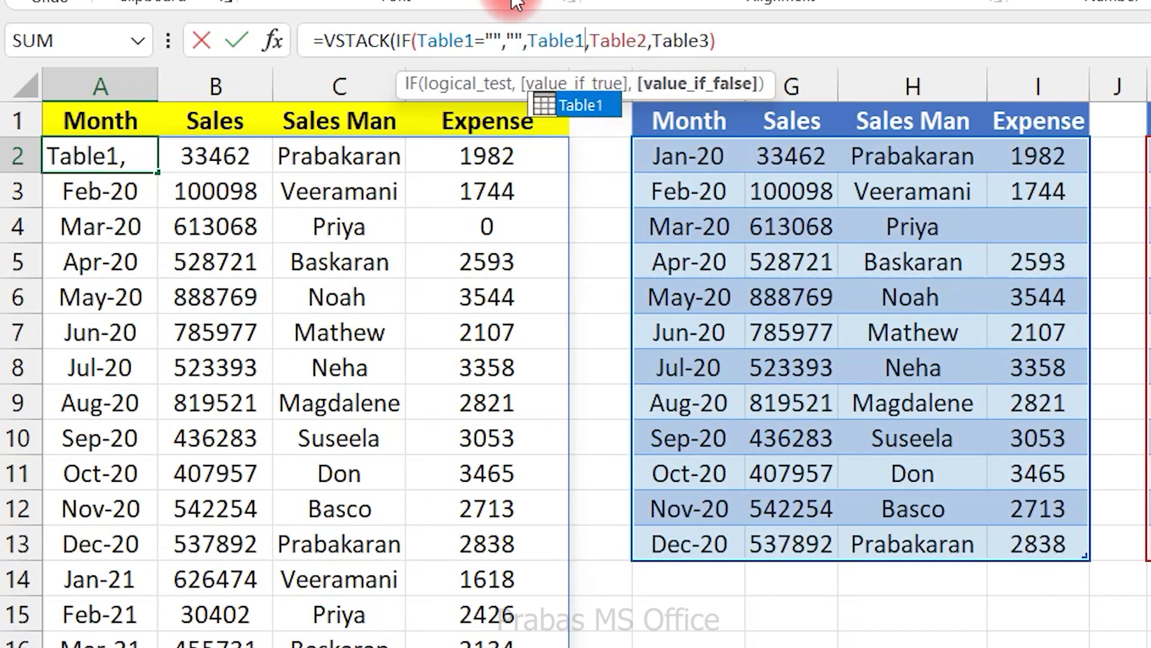
{"action": "type", "text": ")"}
{"action": "key", "text": "Return"}
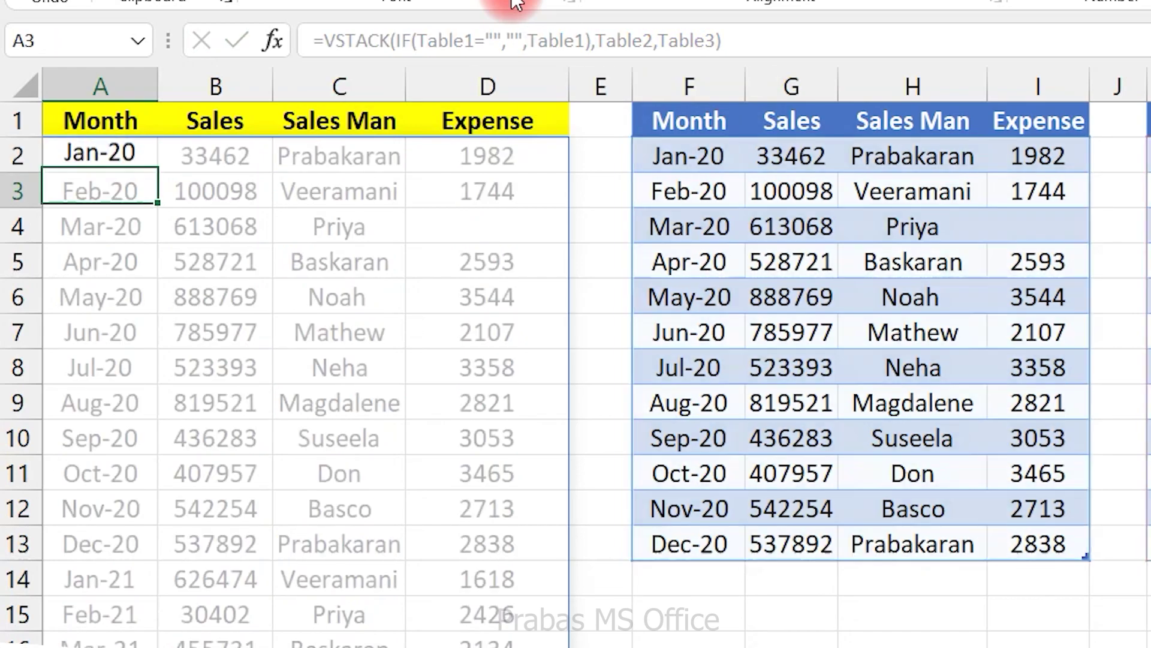
{"action": "left_click", "coordinate": [469, 239]}
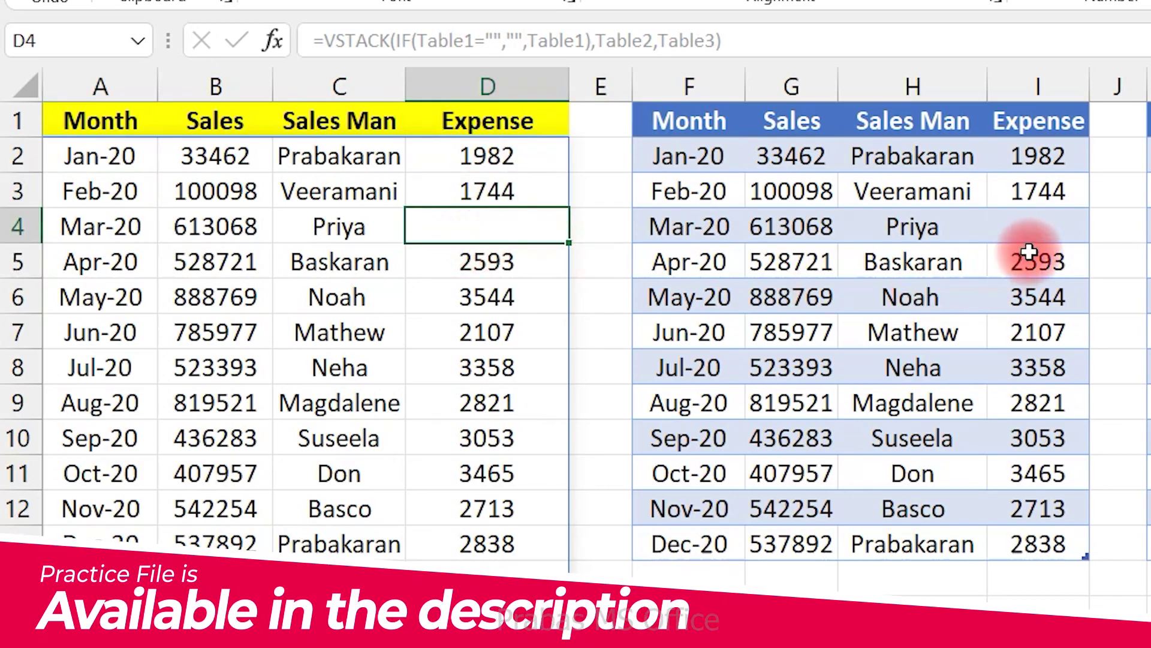
{"action": "left_click", "coordinate": [1049, 227]}
{"action": "left_click", "coordinate": [480, 226]}
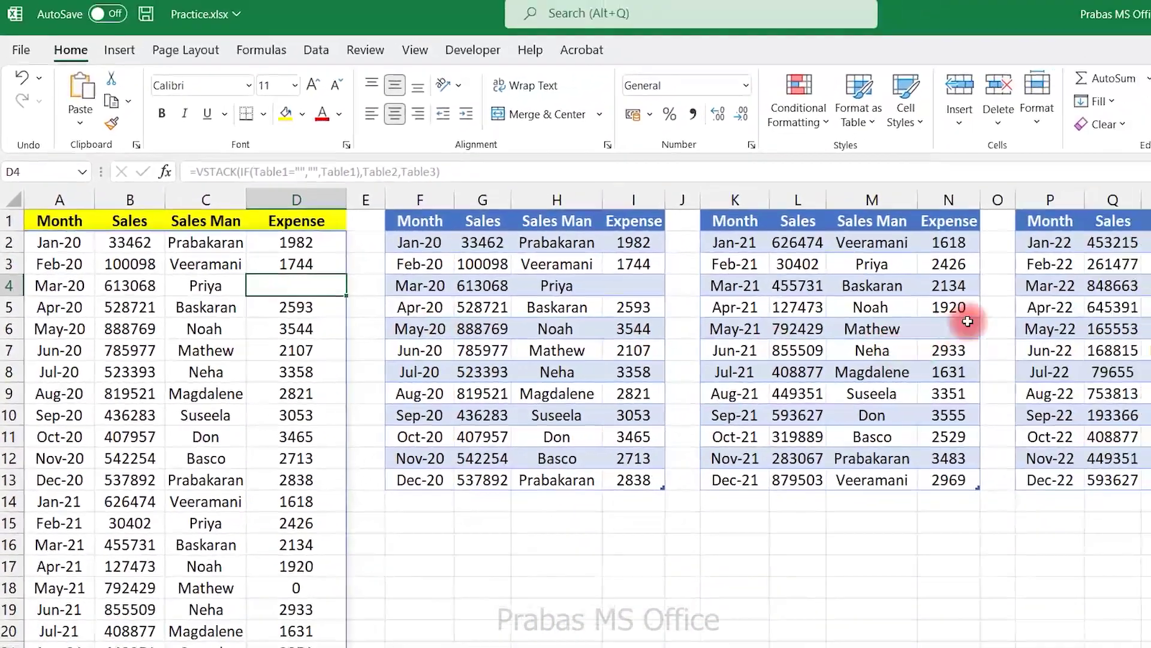
- Compare the May-21 expense in the 2021 table and the stacked list, and examine the Table2 argument in the A2 formula
{"action": "left_click", "coordinate": [960, 329]}
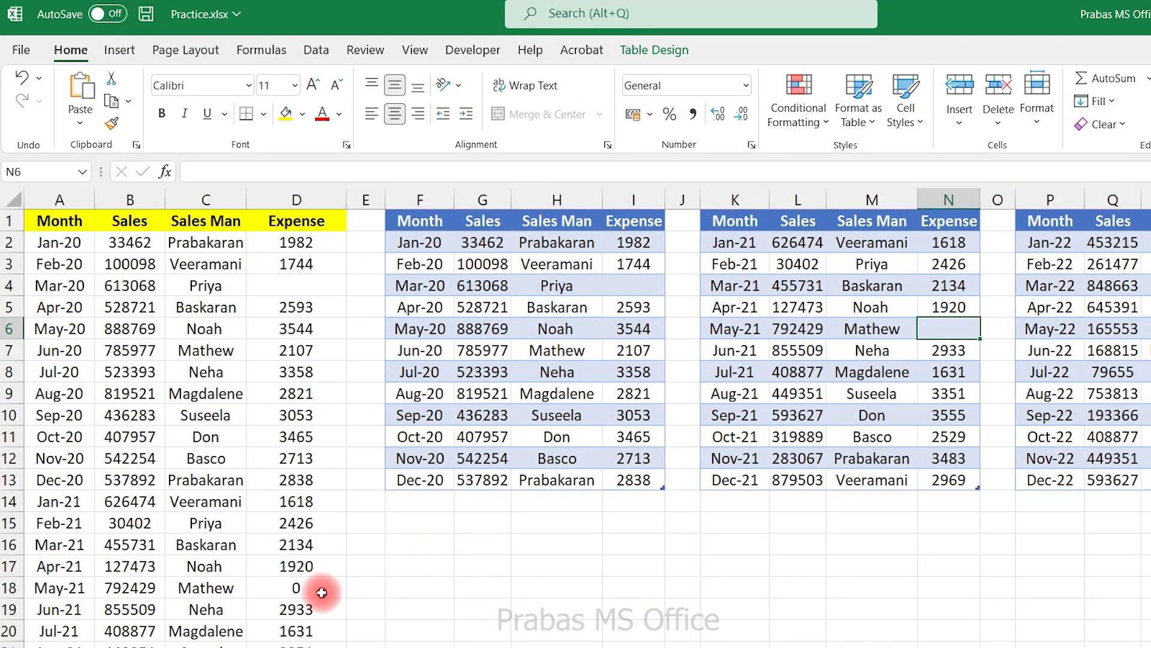
{"action": "left_click", "coordinate": [332, 589]}
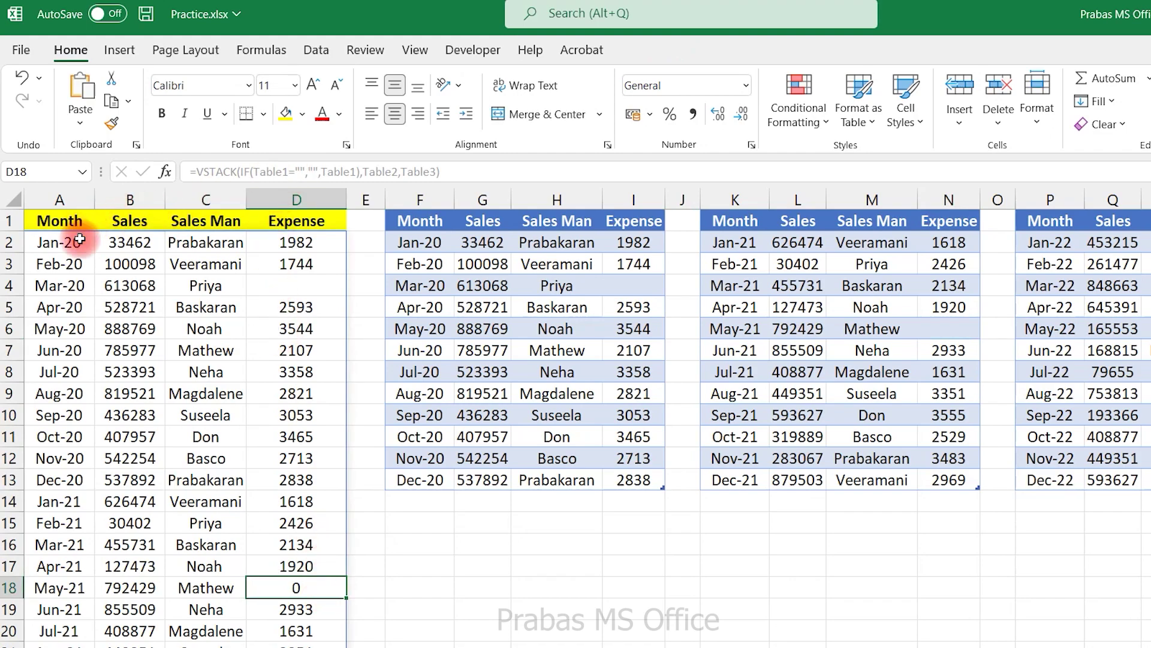
{"action": "left_click", "coordinate": [72, 239]}
{"action": "double_click", "coordinate": [388, 167]}
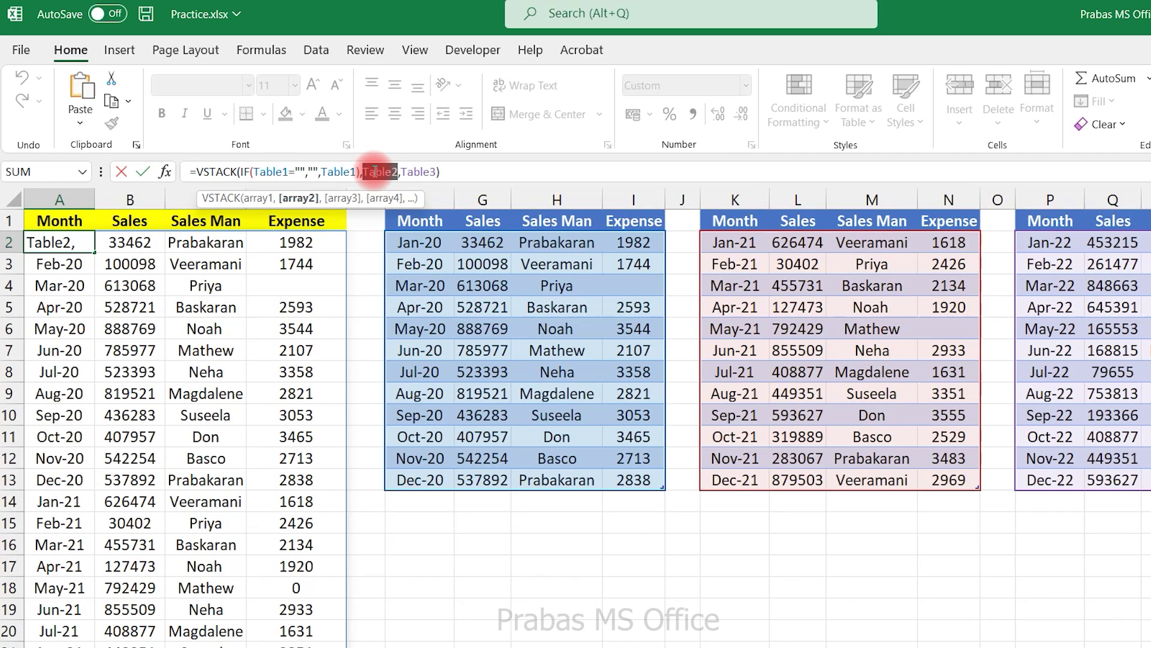
{"action": "key", "text": "ctrl+Return"}
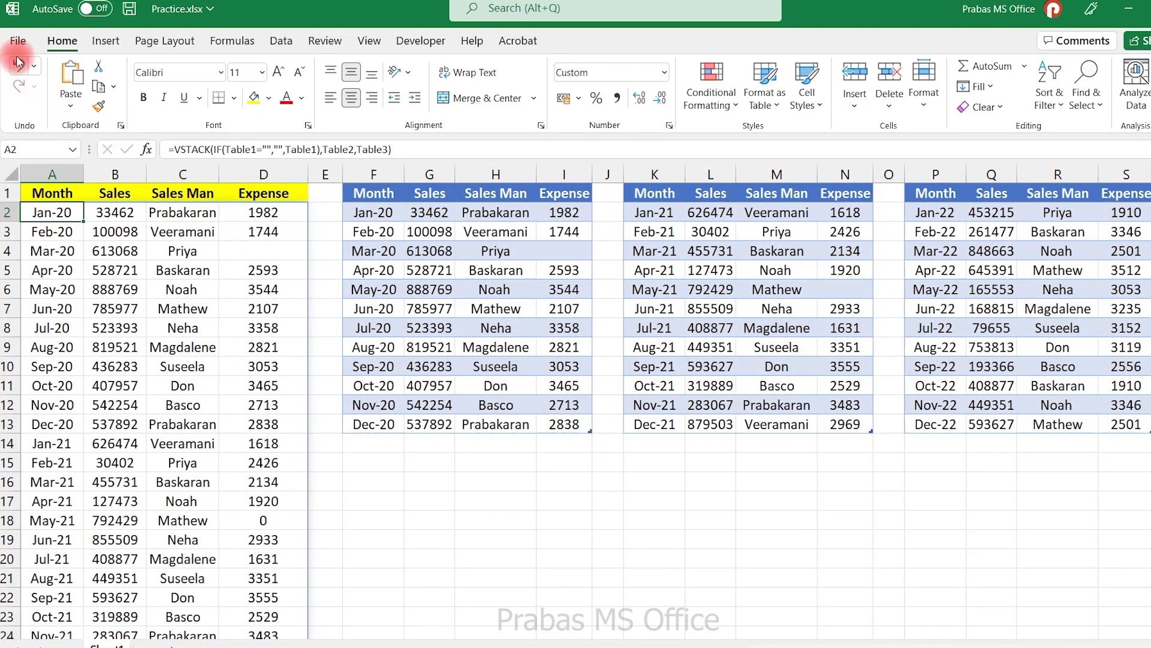
- Examine the Office Insider channel choices in the account settings, pick Beta Channel, and cancel back to the worksheet
{"action": "left_click", "coordinate": [18, 40]}
{"action": "left_click", "coordinate": [14, 588]}
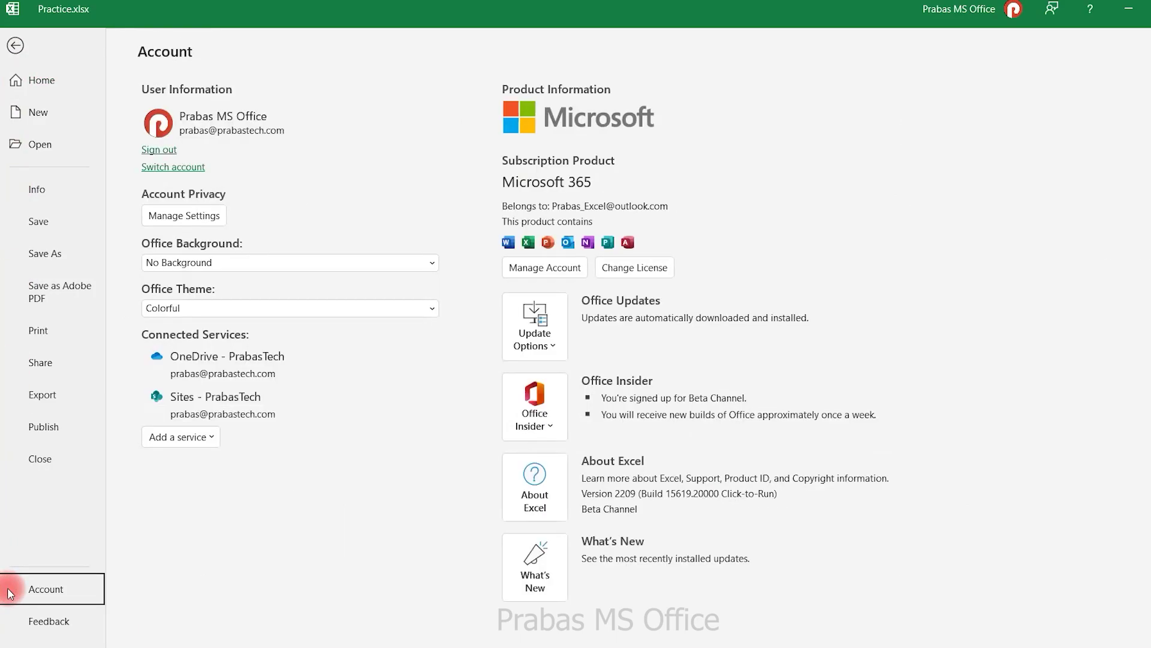
{"action": "left_click", "coordinate": [527, 412]}
{"action": "left_click", "coordinate": [547, 462]}
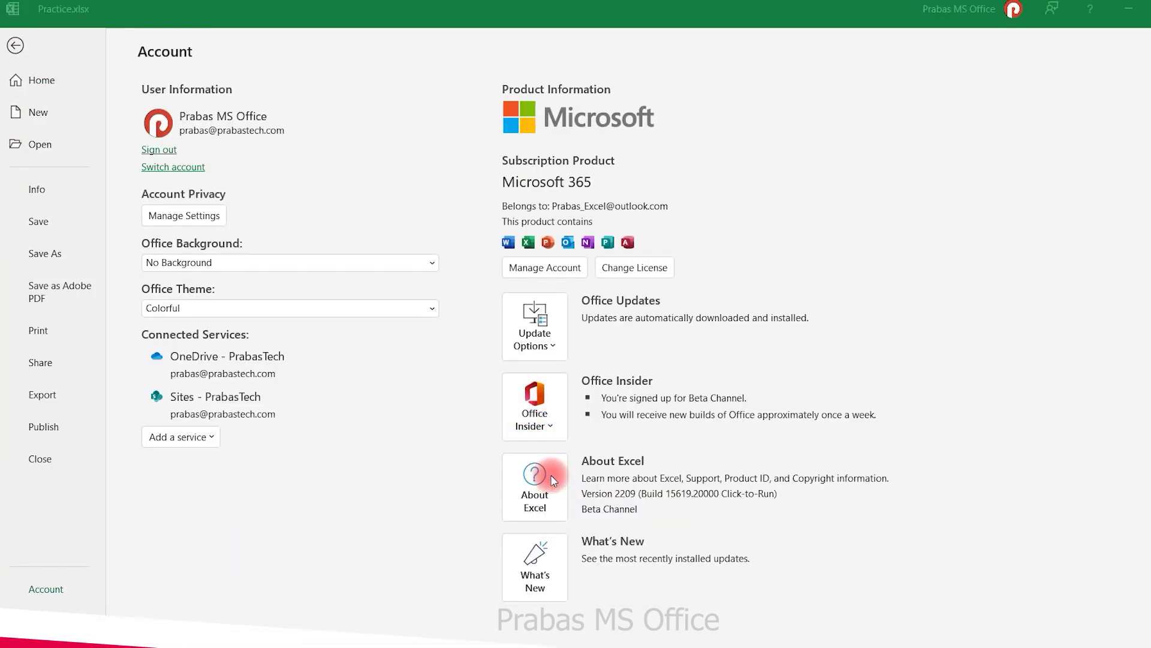
{"action": "left_click", "coordinate": [595, 171]}
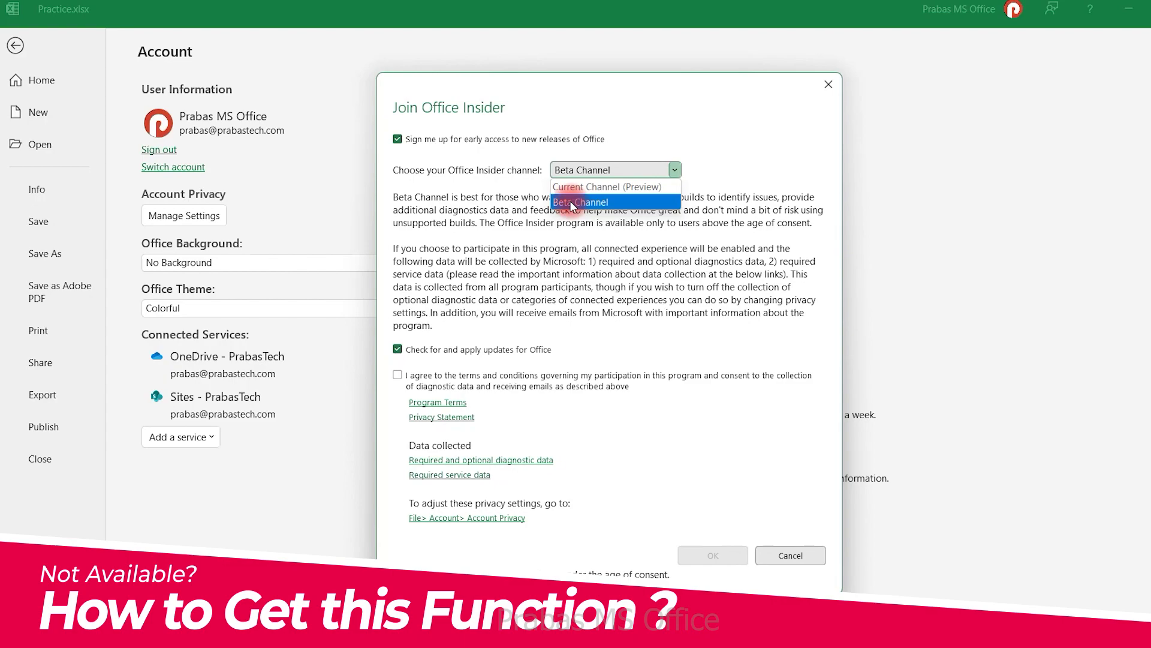
{"action": "left_click", "coordinate": [536, 203]}
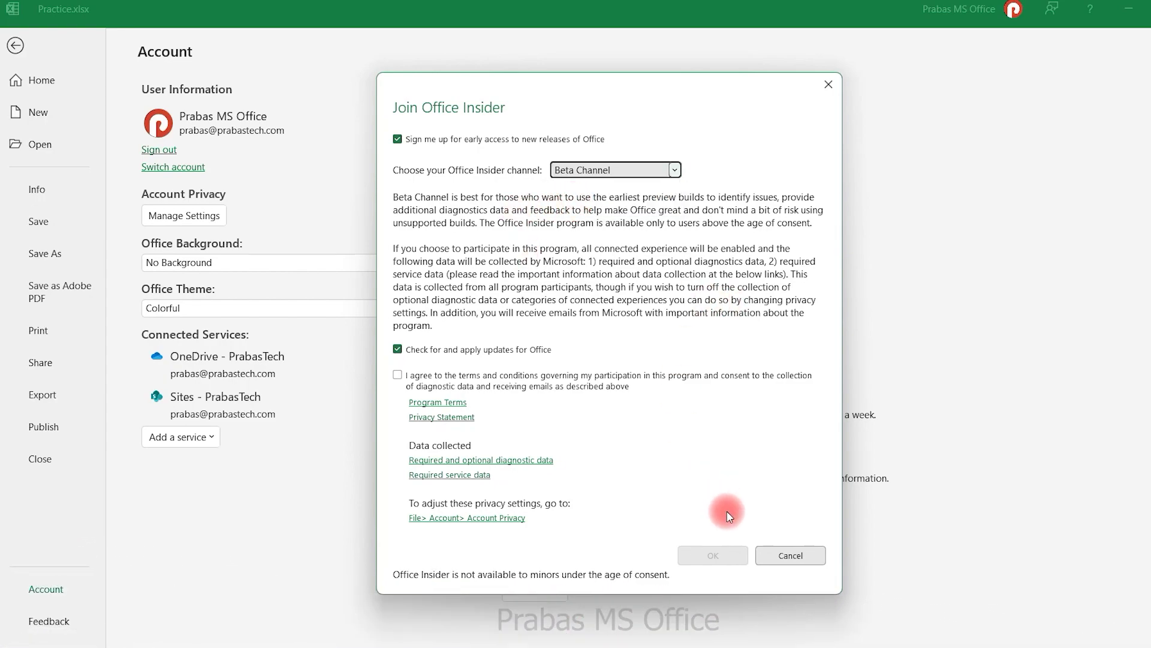
{"action": "left_click", "coordinate": [786, 555]}
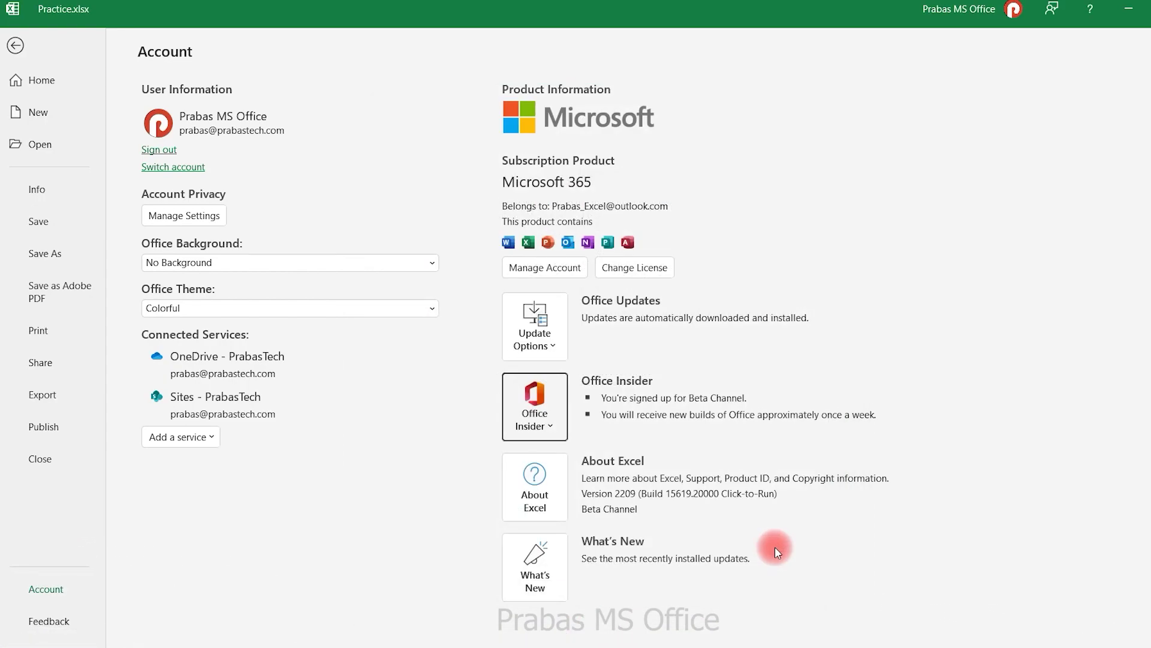
{"action": "key", "text": "Escape"}
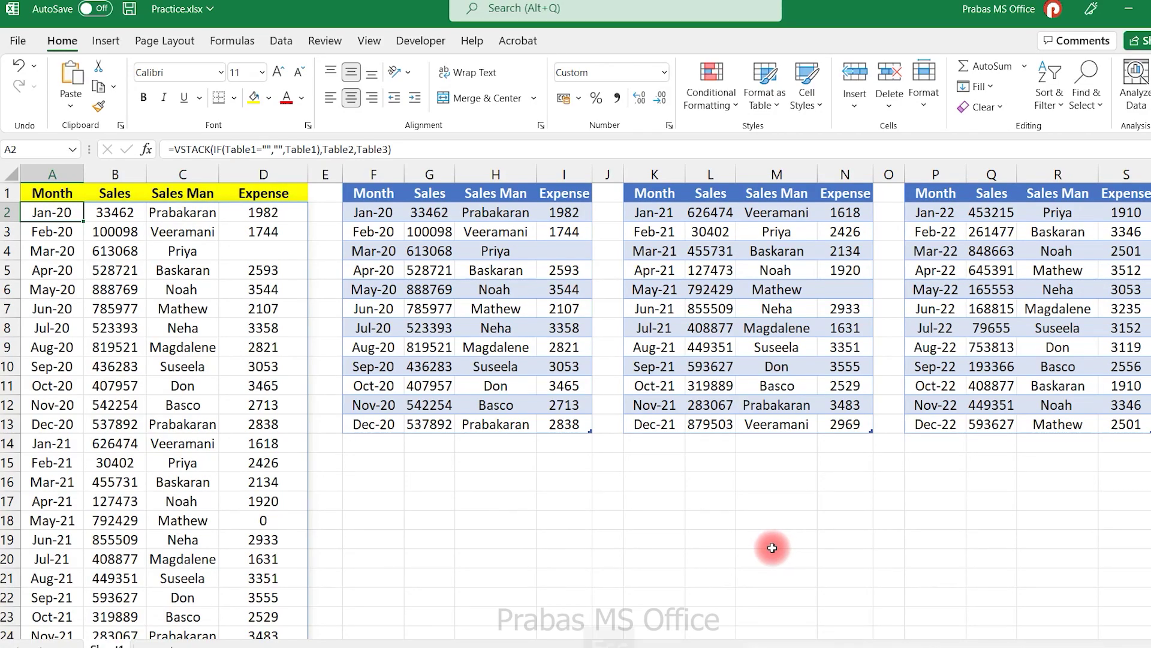